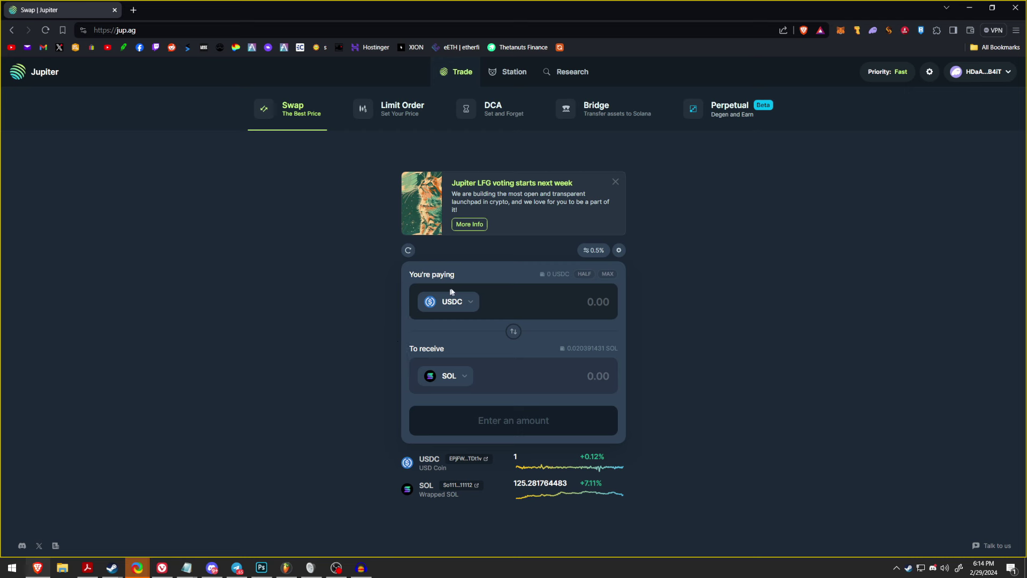
Step: Switch to the Perpetual SOL-PERP long page, pan the chart, and check the wallet's funds
{"action": "left_click", "coordinate": [719, 119]}
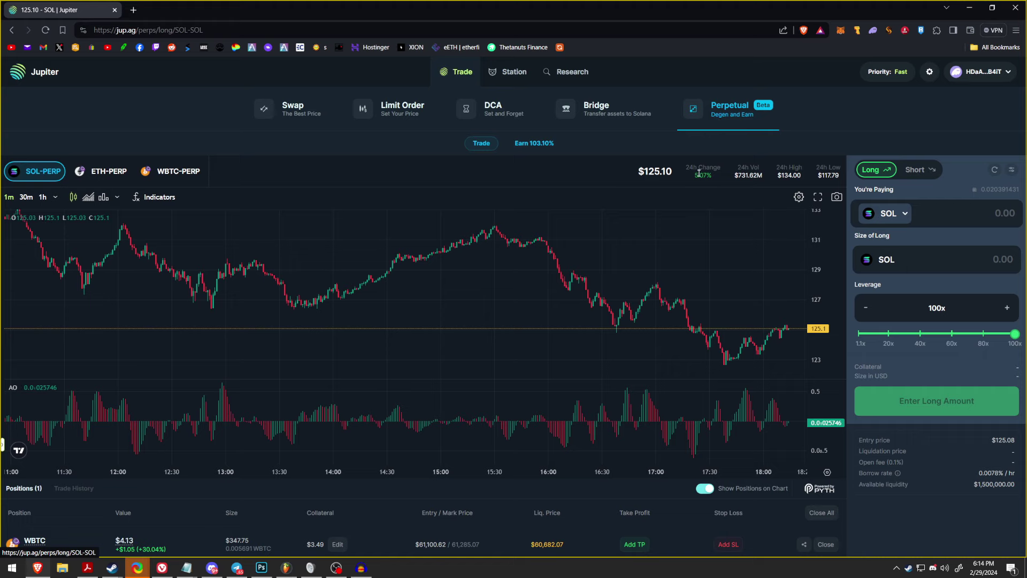
{"action": "scroll", "coordinate": [690, 256], "scroll_direction": "down", "scroll_amount": 6}
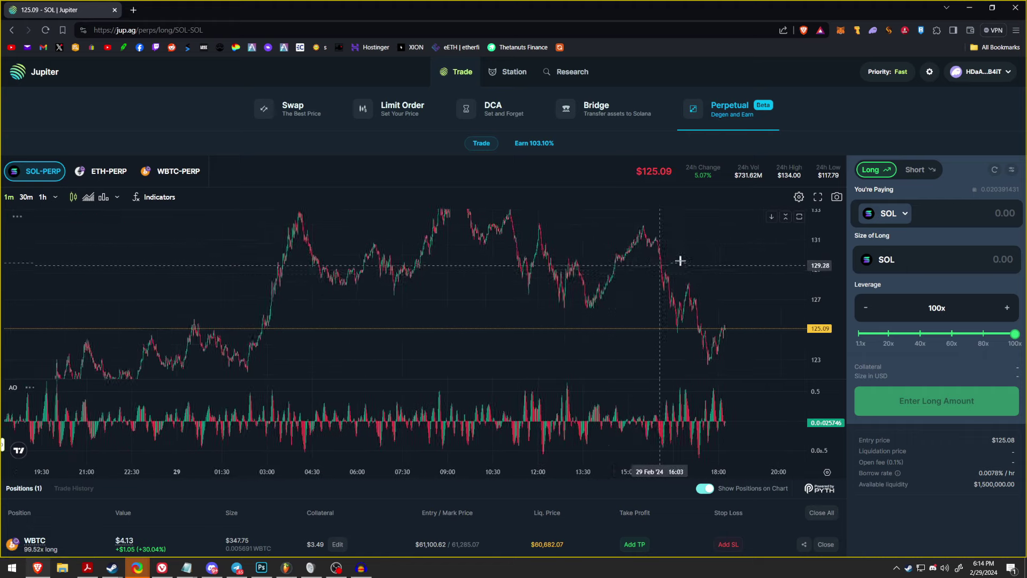
{"action": "left_click_drag", "start_coordinate": [678, 268], "coordinate": [575, 275]}
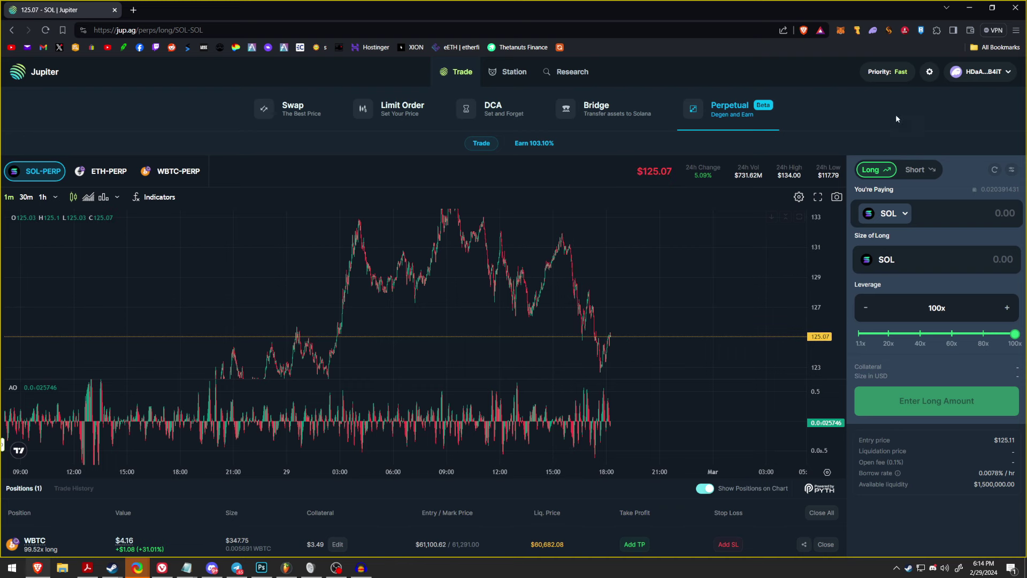
{"action": "left_click", "coordinate": [872, 31]}
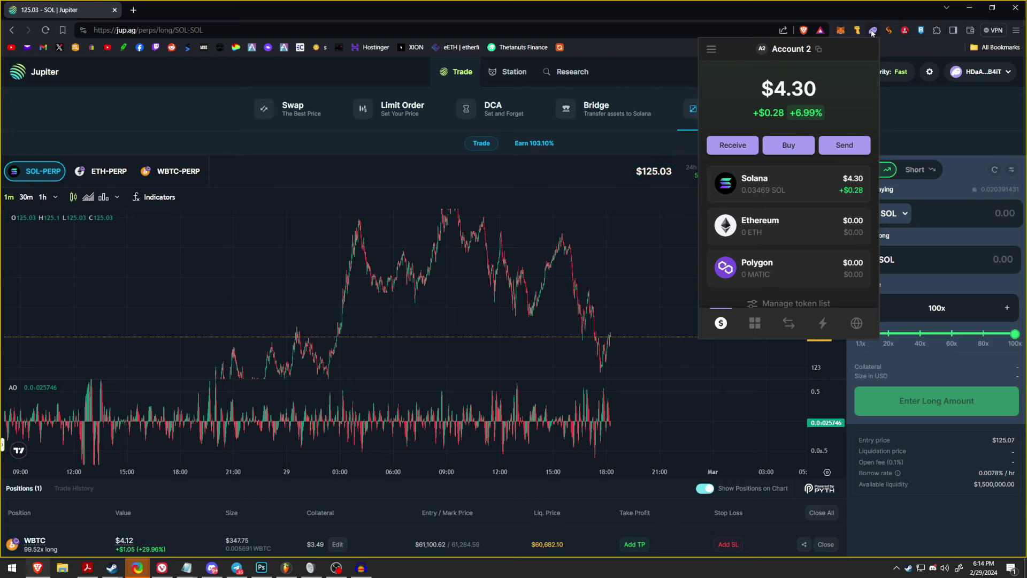
{"action": "left_click", "coordinate": [872, 31]}
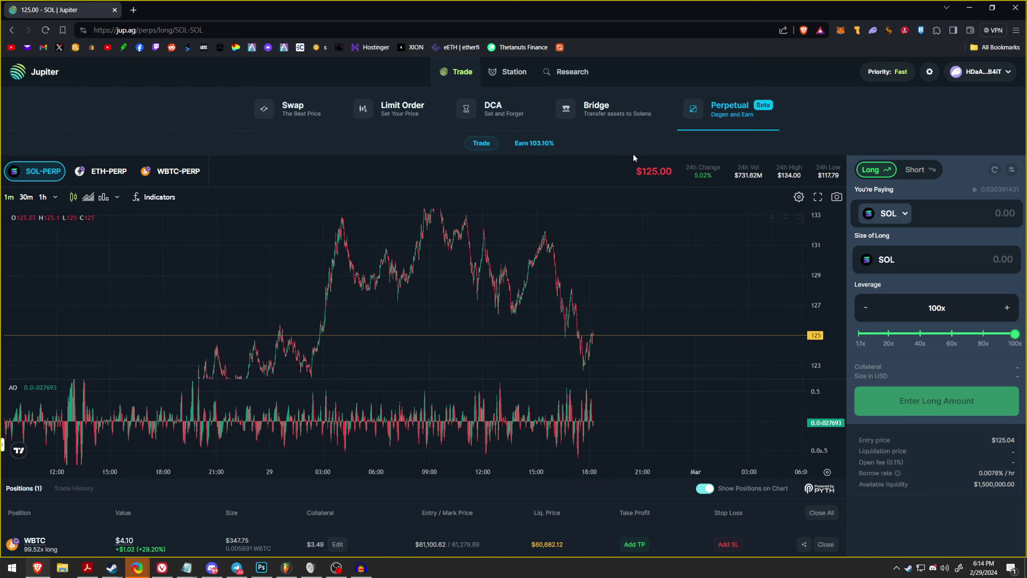
Step: Pay 0.01 SOL at 1.1x leverage, sizing the long at 0.010987913 SOL (about 1.37 USD)
{"action": "scroll", "coordinate": [641, 158], "scroll_direction": "down", "scroll_amount": 1}
{"action": "scroll", "coordinate": [640, 162], "scroll_direction": "up", "scroll_amount": 1}
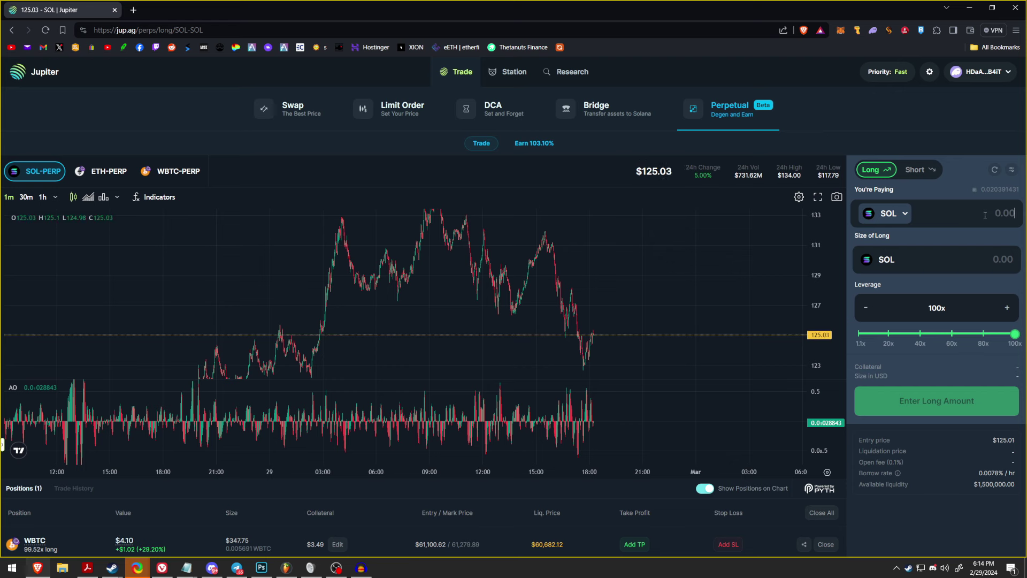
{"action": "type", "text": "0.01"}
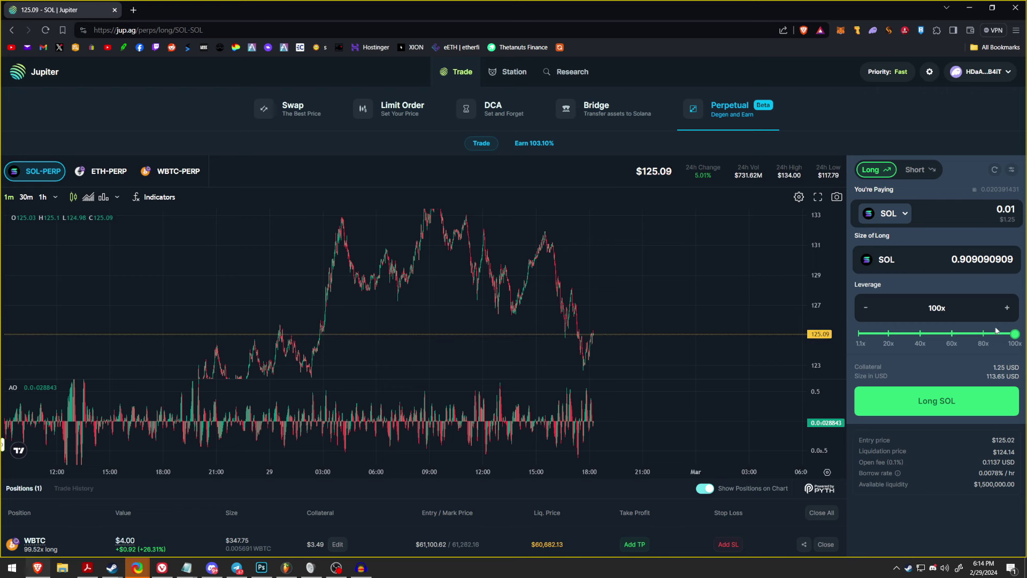
{"action": "left_click_drag", "start_coordinate": [1014, 333], "coordinate": [850, 337]}
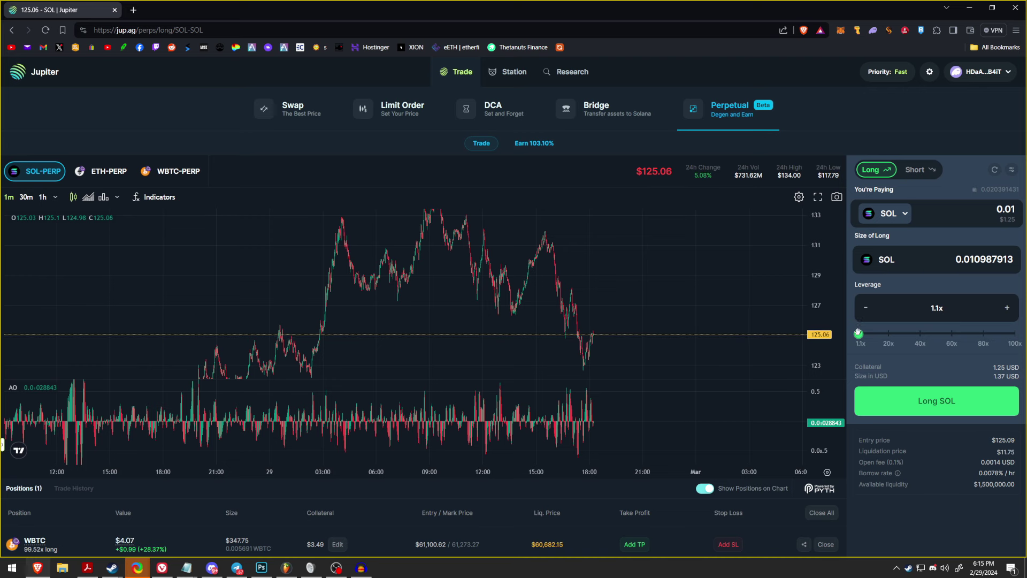
{"action": "mouse_move", "coordinate": [859, 335]}
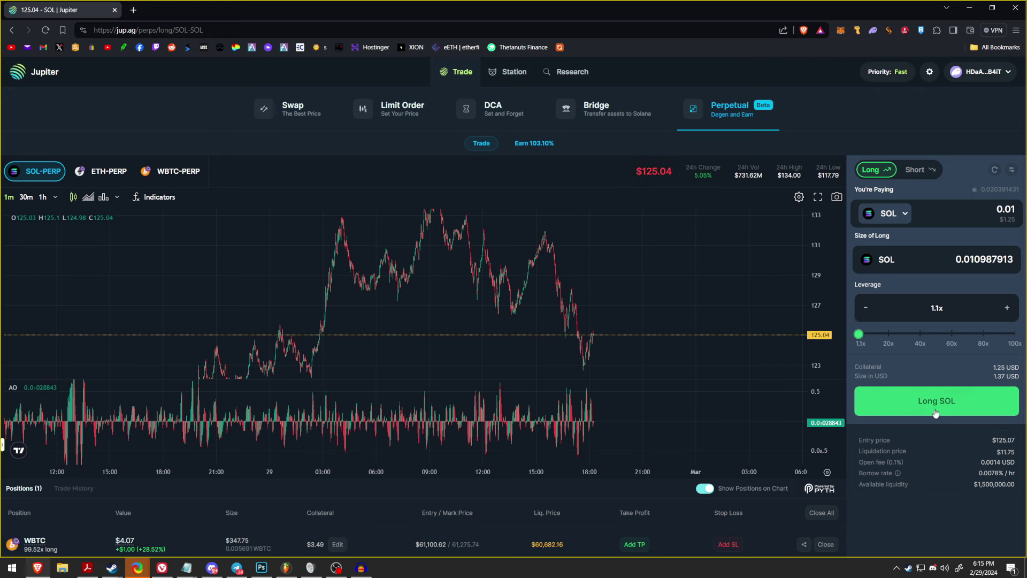
Step: Drag the AO pane divider down to heighten the price chart, then re-center the recent candles
{"action": "scroll", "coordinate": [936, 445], "scroll_direction": "down", "scroll_amount": 1}
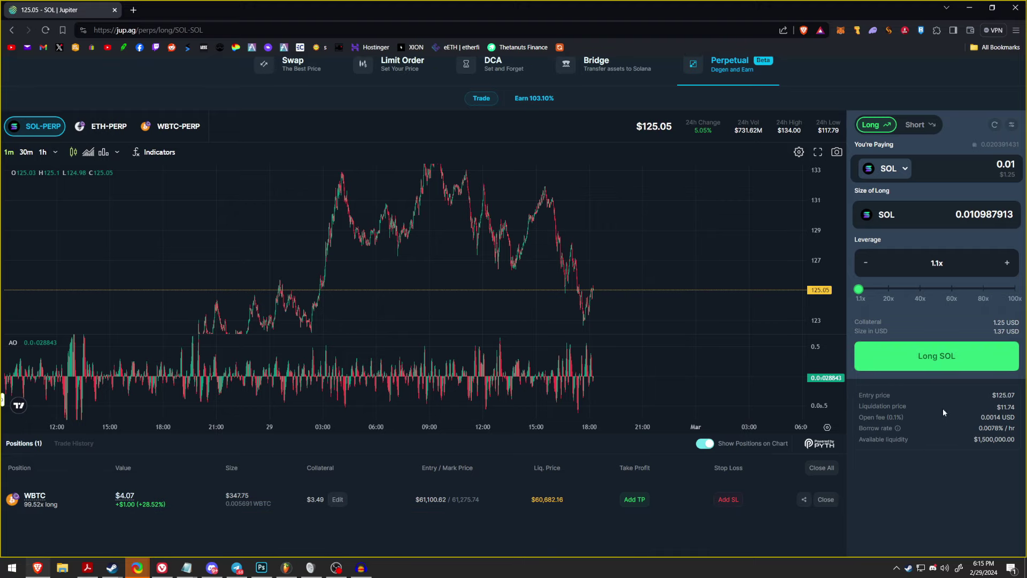
{"action": "scroll", "coordinate": [939, 416], "scroll_direction": "up", "scroll_amount": 1}
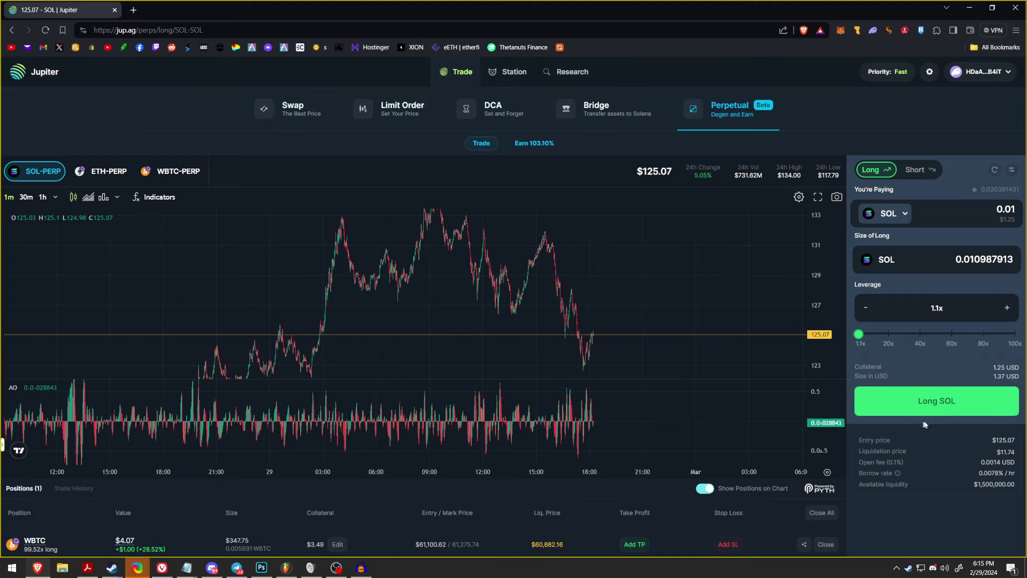
{"action": "scroll", "coordinate": [614, 339], "scroll_direction": "up", "scroll_amount": 3}
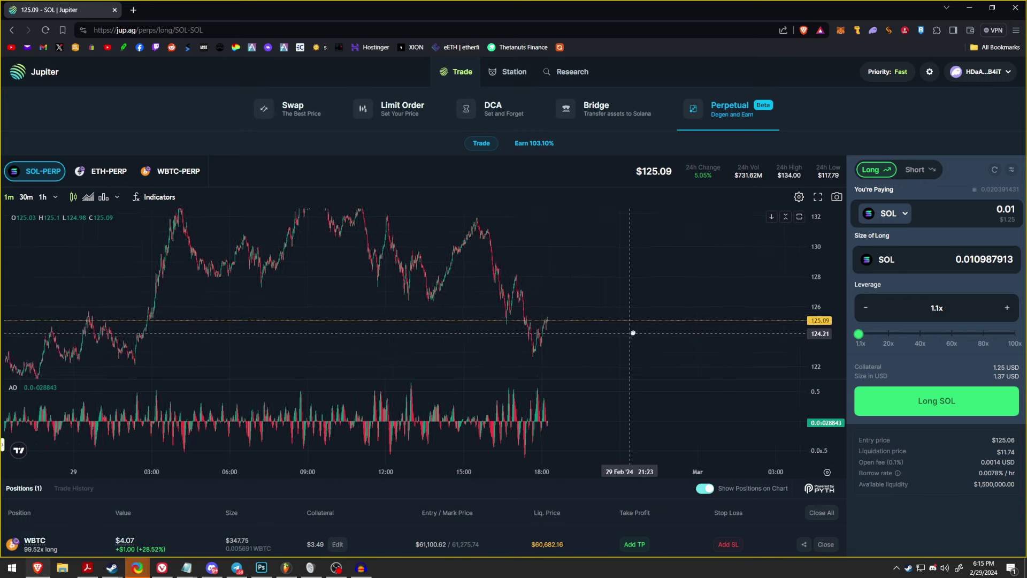
{"action": "scroll", "coordinate": [637, 325], "scroll_direction": "left", "scroll_amount": 2}
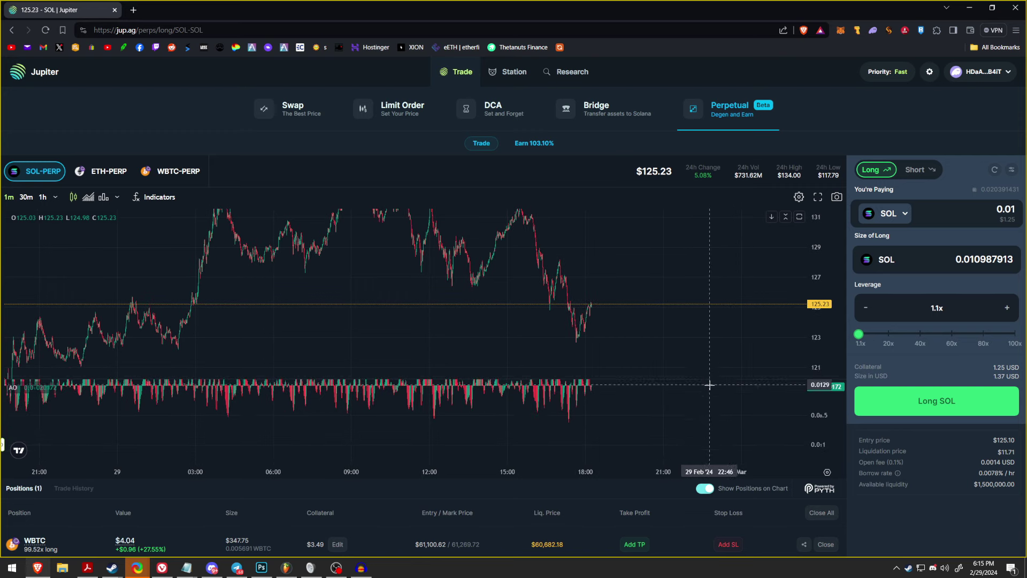
{"action": "left_click_drag", "start_coordinate": [714, 378], "coordinate": [717, 434]}
{"action": "scroll", "coordinate": [706, 347], "scroll_direction": "down", "scroll_amount": 4}
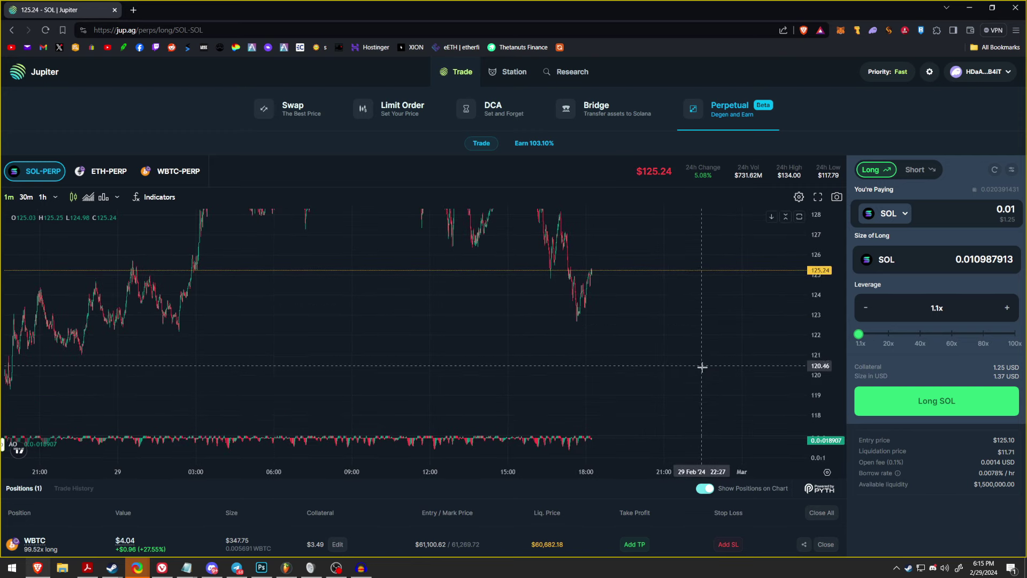
{"action": "left_click_drag", "start_coordinate": [727, 344], "coordinate": [674, 344]}
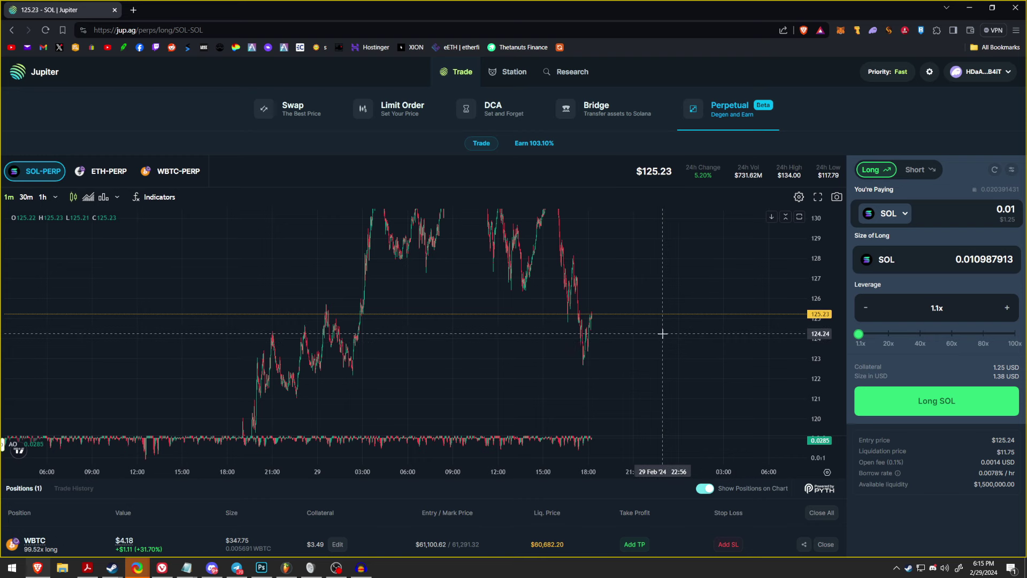
{"action": "left_click_drag", "start_coordinate": [662, 328], "coordinate": [651, 346]}
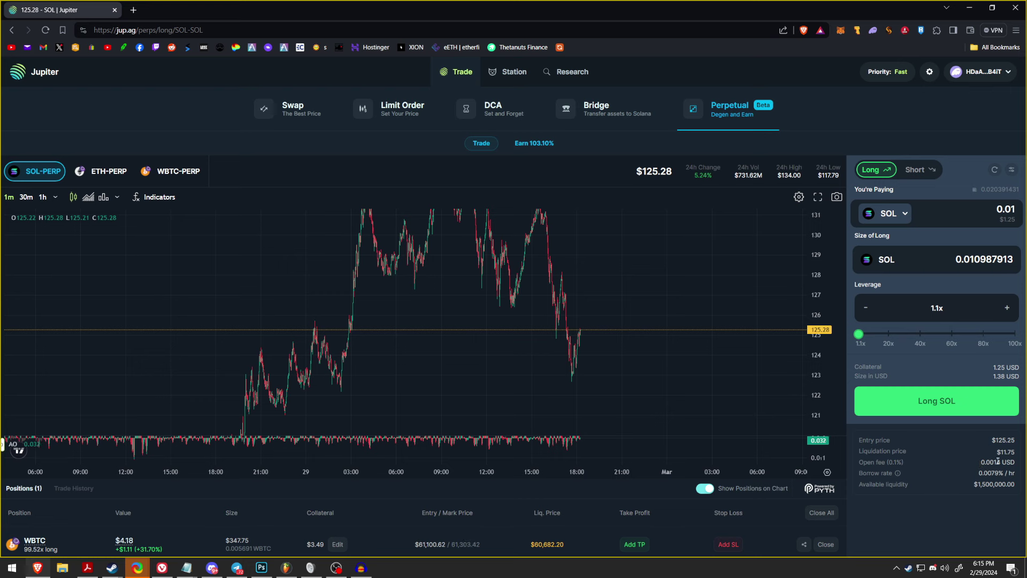
Step: Try leverage levels: maximum showing $124.44 liquidation, then about 48x and 20x
{"action": "left_click_drag", "start_coordinate": [858, 334], "coordinate": [1018, 341]}
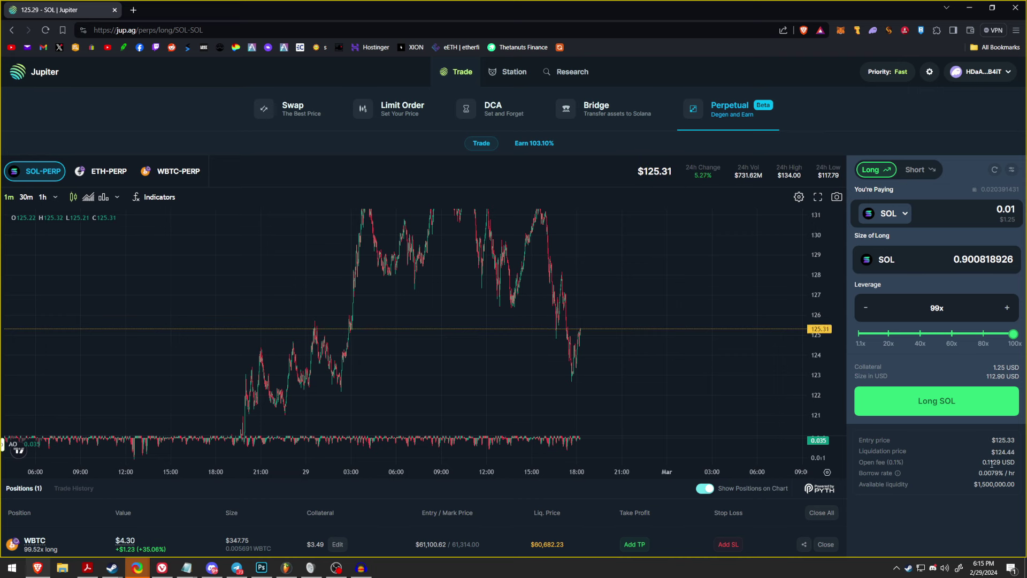
{"action": "left_click_drag", "start_coordinate": [991, 452], "coordinate": [1017, 456]}
{"action": "left_click", "coordinate": [1016, 455]}
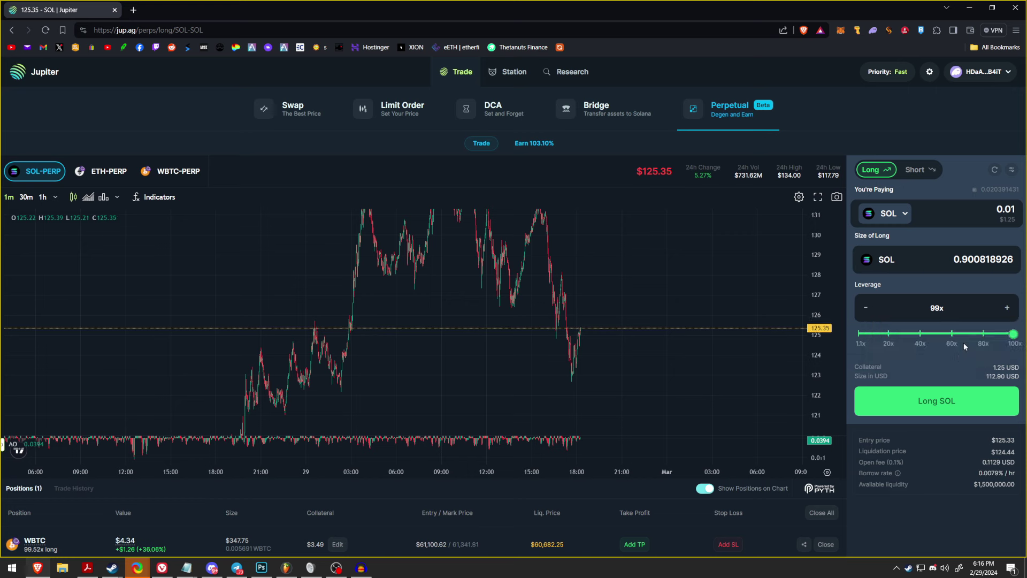
{"action": "left_click_drag", "start_coordinate": [1012, 334], "coordinate": [932, 335]}
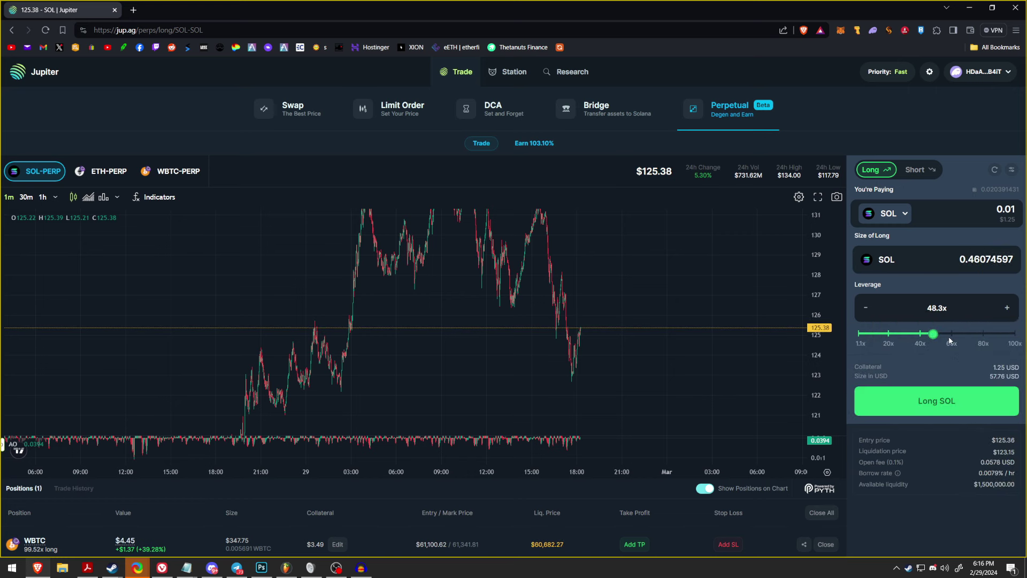
{"action": "mouse_move", "coordinate": [931, 333]}
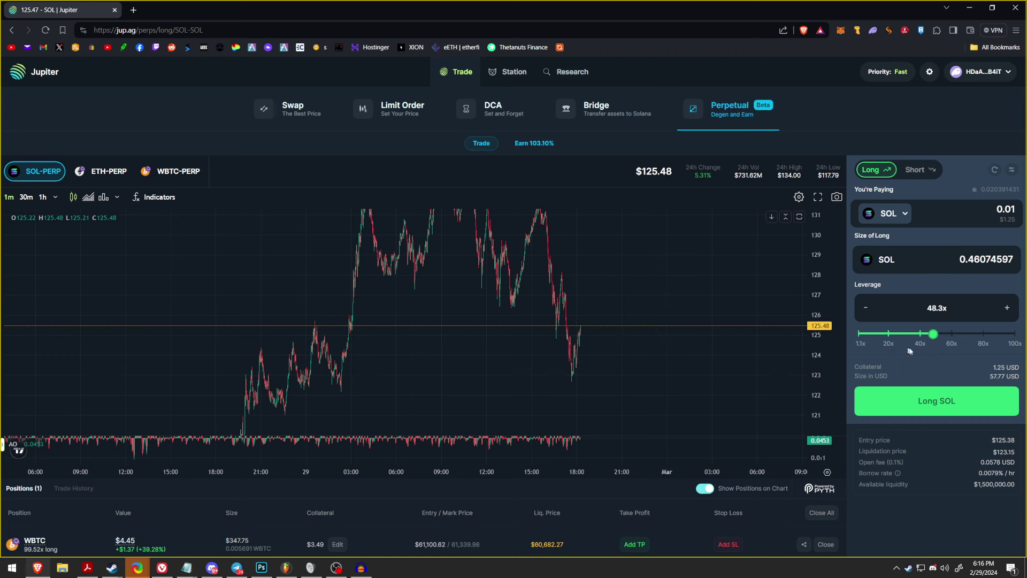
{"action": "left_click_drag", "start_coordinate": [934, 334], "coordinate": [889, 334]}
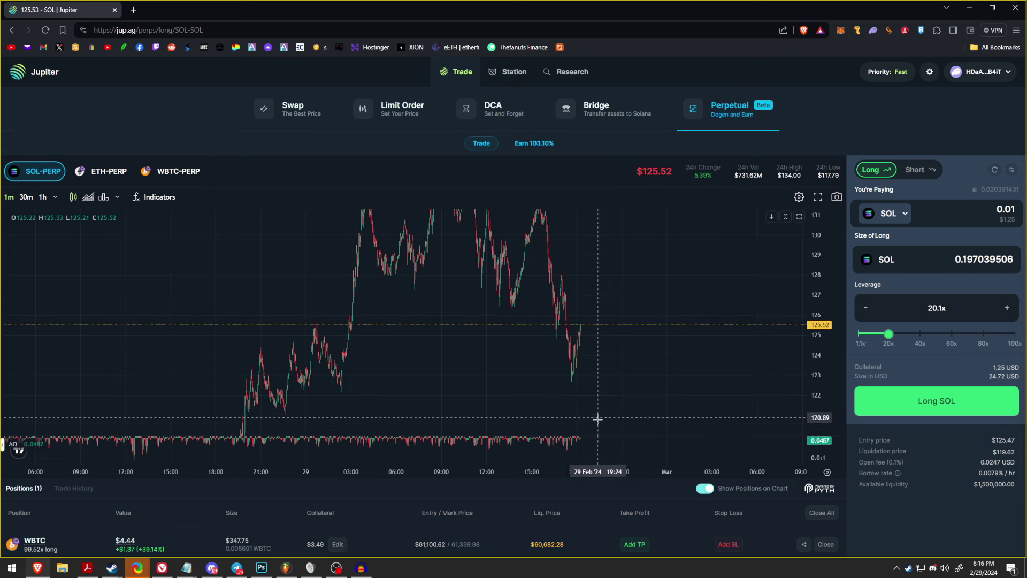
Step: Pan the chart toward recent prices and set leverage to 100x, sizing 0.909090909 SOL
{"action": "left_click_drag", "start_coordinate": [598, 419], "coordinate": [604, 390]}
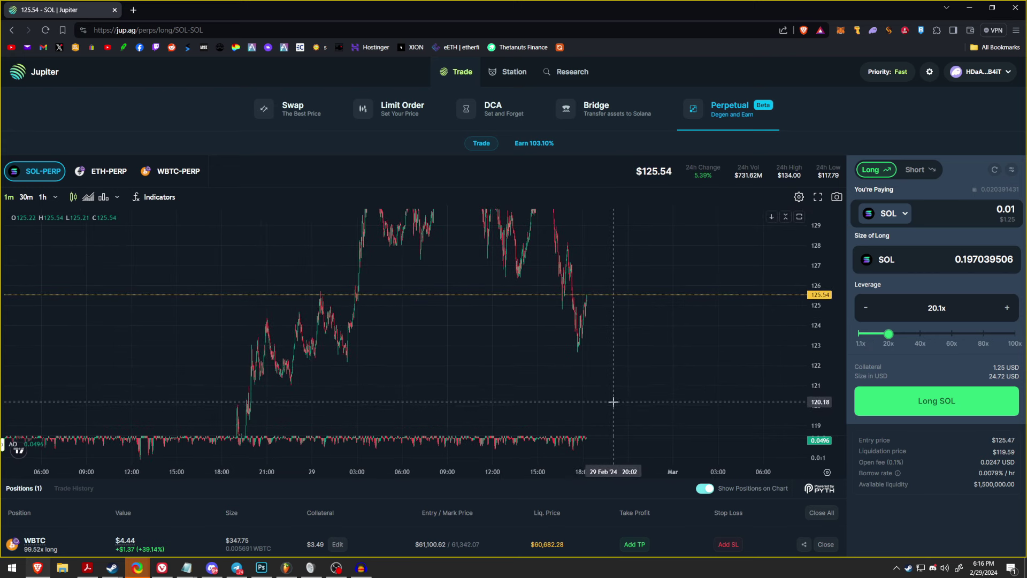
{"action": "left_click_drag", "start_coordinate": [603, 373], "coordinate": [802, 367]}
{"action": "left_click_drag", "start_coordinate": [886, 351], "coordinate": [1018, 334]}
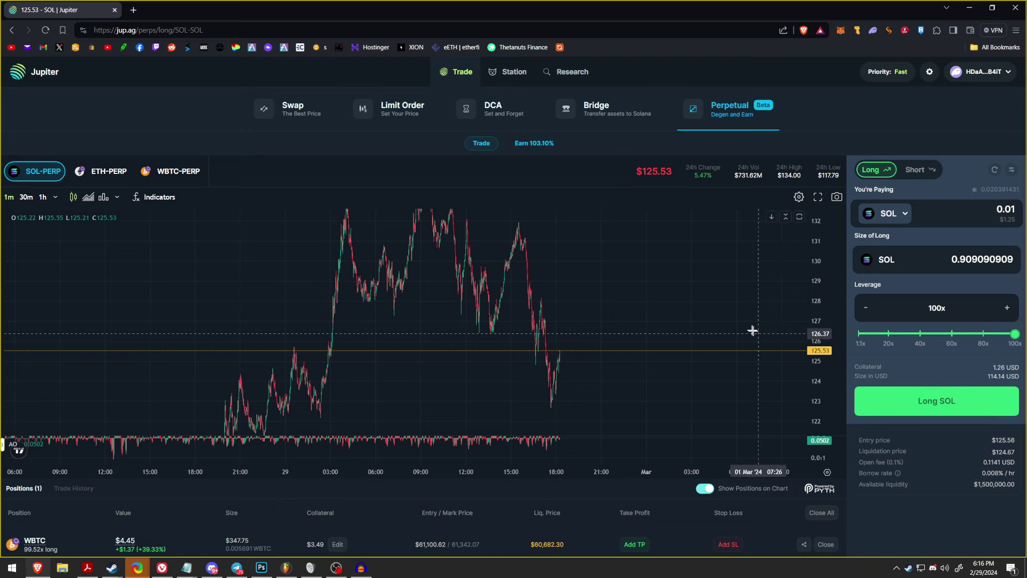
{"action": "scroll", "coordinate": [579, 336], "scroll_direction": "up", "scroll_amount": 2}
{"action": "scroll", "coordinate": [575, 335], "scroll_direction": "left", "scroll_amount": 2}
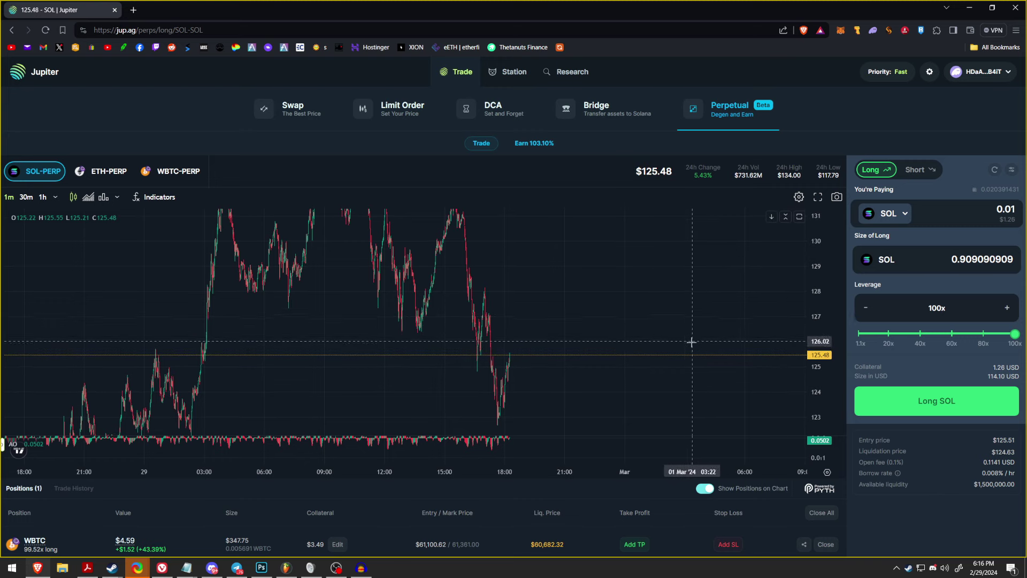
{"action": "left_click_drag", "start_coordinate": [689, 342], "coordinate": [685, 346]}
Step: Submit the 100x SOL long, confirm it in Phantom, and dismiss the Position opened notice
{"action": "left_click", "coordinate": [931, 397]}
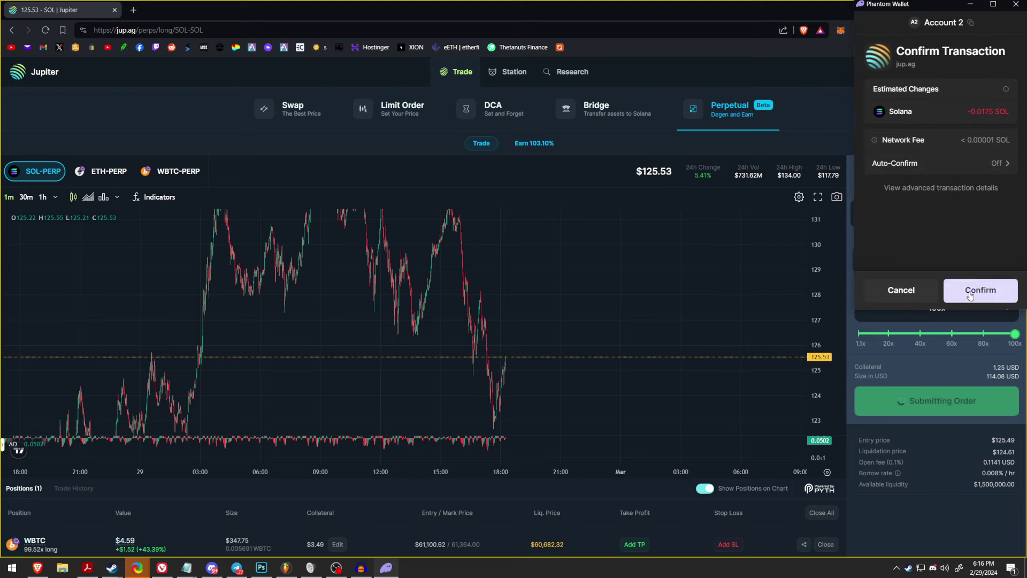
{"action": "left_click", "coordinate": [970, 292]}
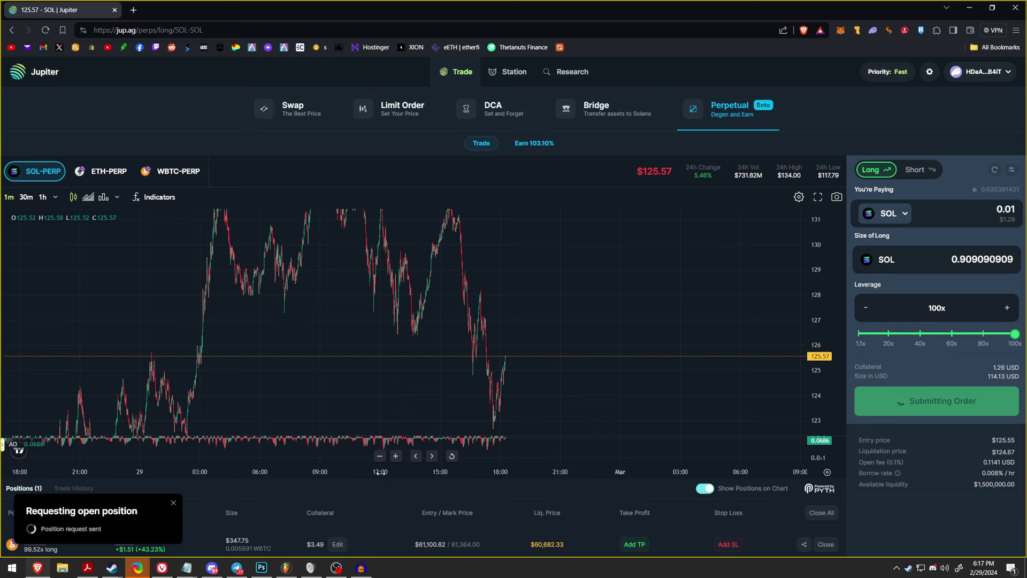
{"action": "scroll", "coordinate": [277, 489], "scroll_direction": "down", "scroll_amount": 1}
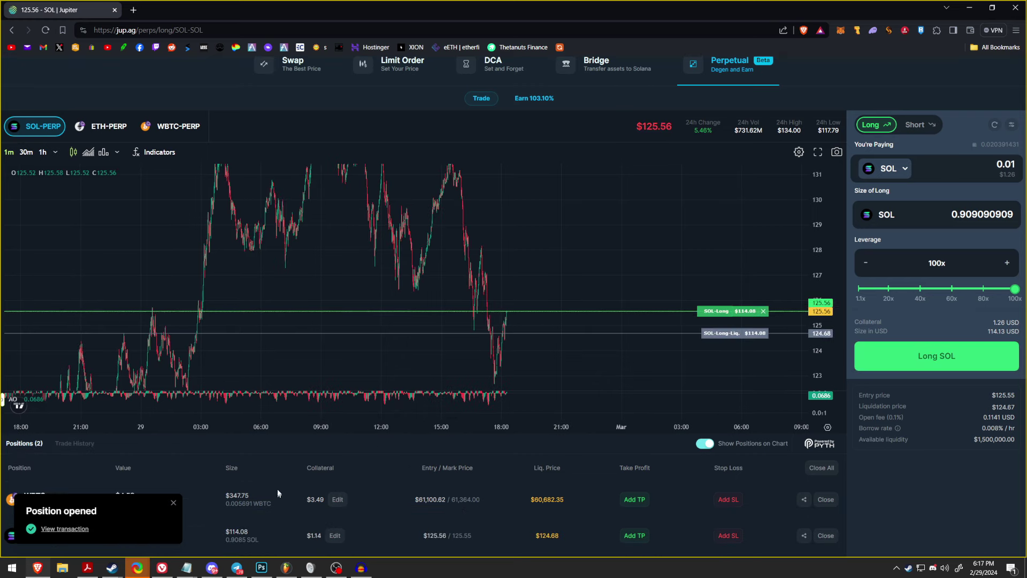
{"action": "left_click", "coordinate": [174, 502]}
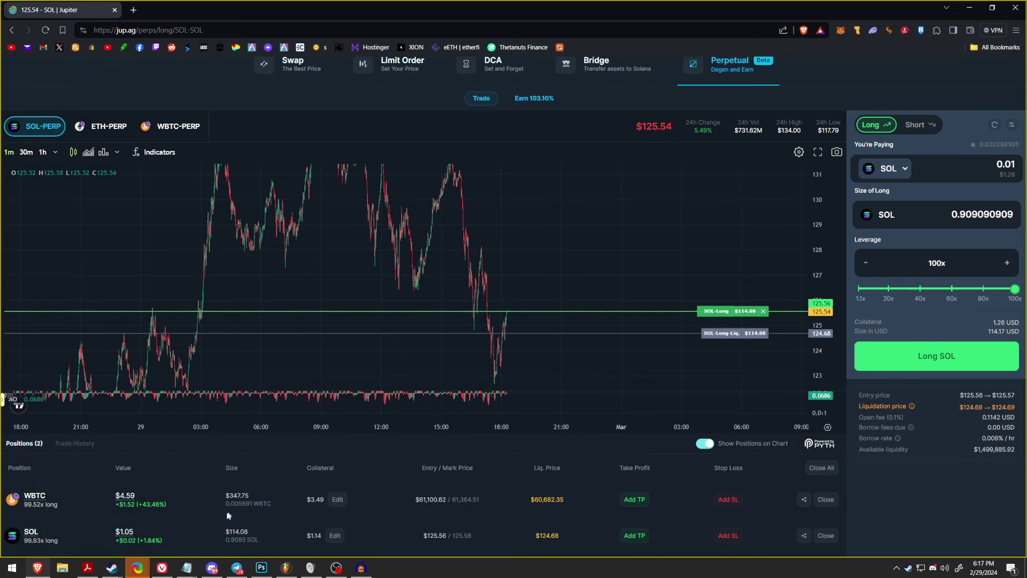
Step: Zoom and stretch the chart around the SOL-Long lines, then open the SOL long's Take Profit & Stop Loss
{"action": "scroll", "coordinate": [182, 509], "scroll_direction": "up", "scroll_amount": 1}
{"action": "scroll", "coordinate": [200, 509], "scroll_direction": "down", "scroll_amount": 2}
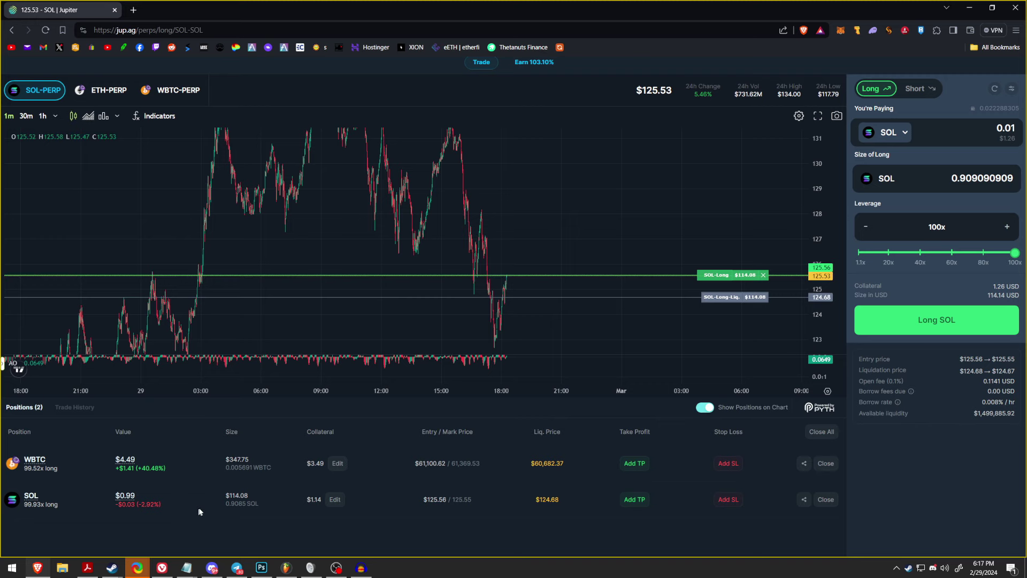
{"action": "scroll", "coordinate": [413, 305], "scroll_direction": "up", "scroll_amount": 3}
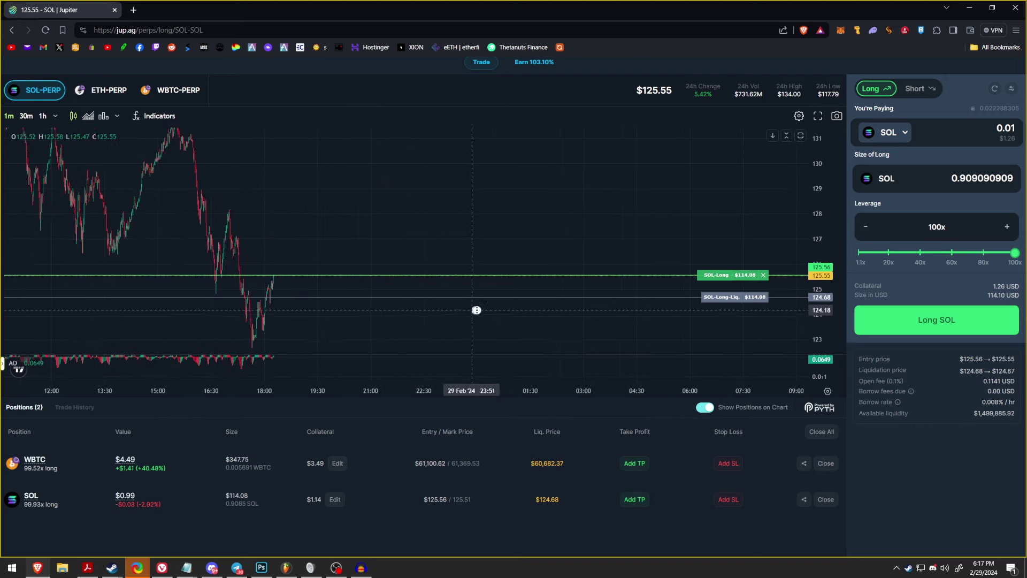
{"action": "scroll", "coordinate": [455, 297], "scroll_direction": "left", "scroll_amount": 2}
{"action": "scroll", "coordinate": [439, 297], "scroll_direction": "left", "scroll_amount": 3}
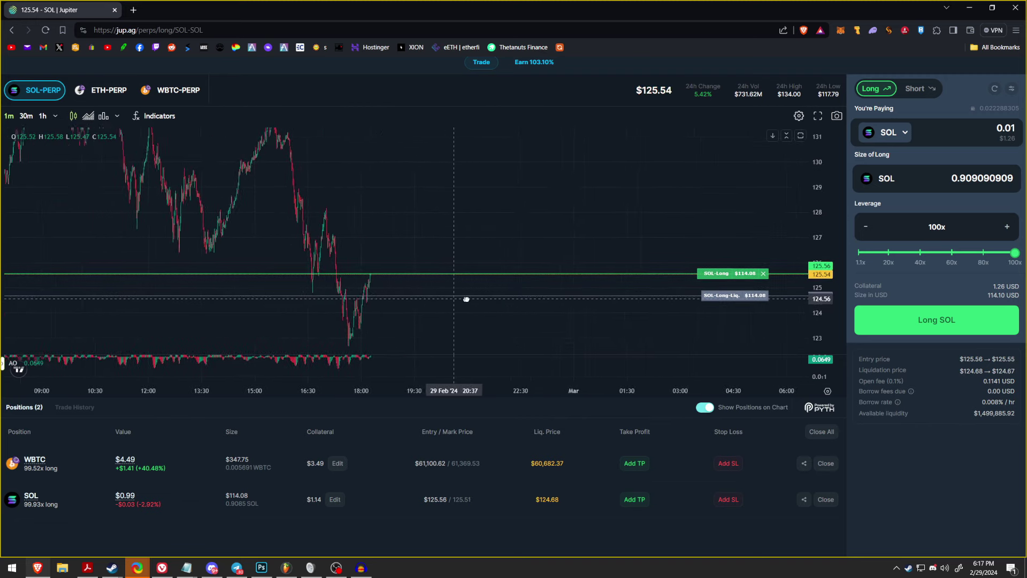
{"action": "left_click_drag", "start_coordinate": [824, 321], "coordinate": [824, 296]}
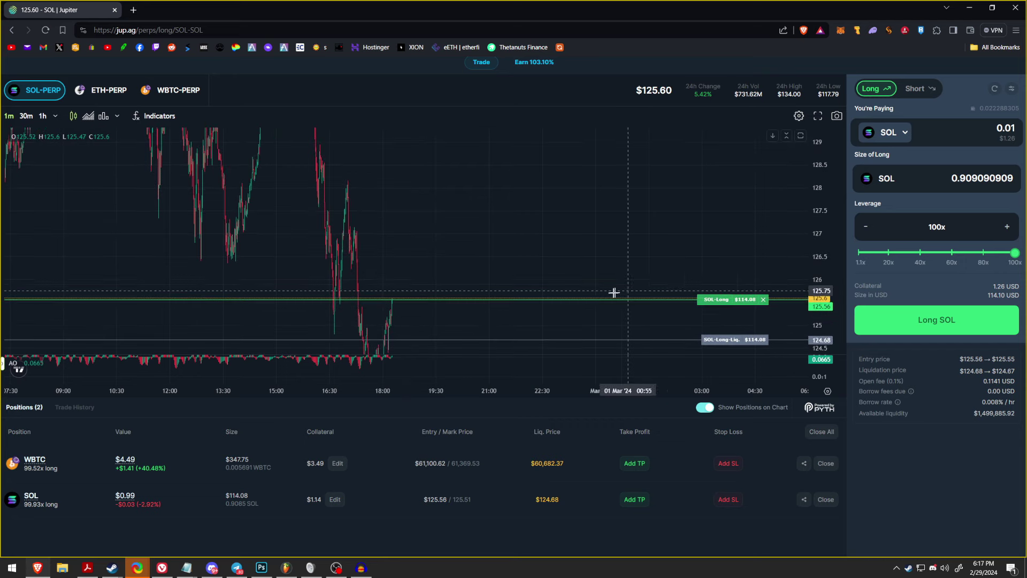
{"action": "left_click_drag", "start_coordinate": [676, 291], "coordinate": [660, 257]}
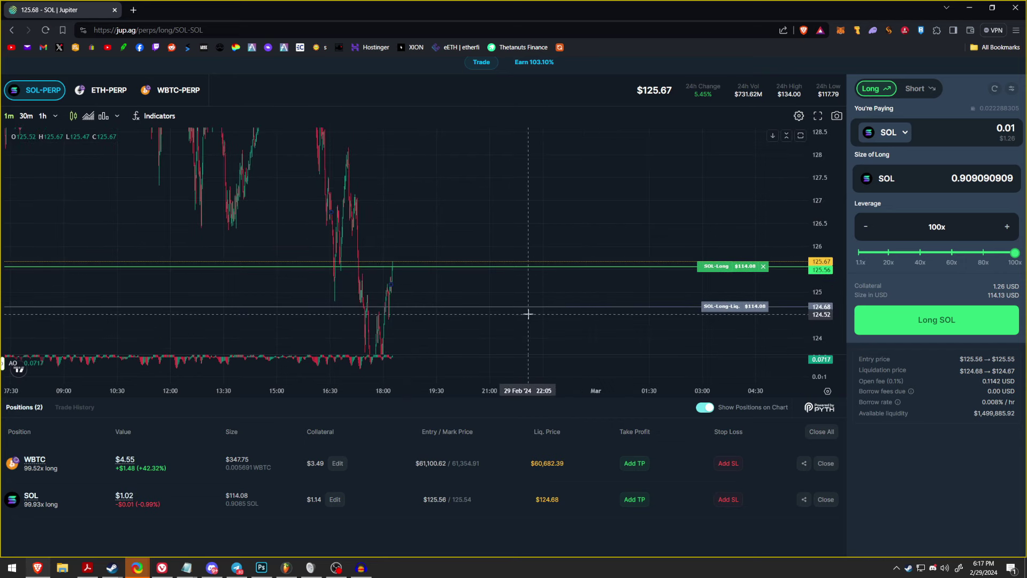
{"action": "scroll", "coordinate": [490, 303], "scroll_direction": "left", "scroll_amount": 1}
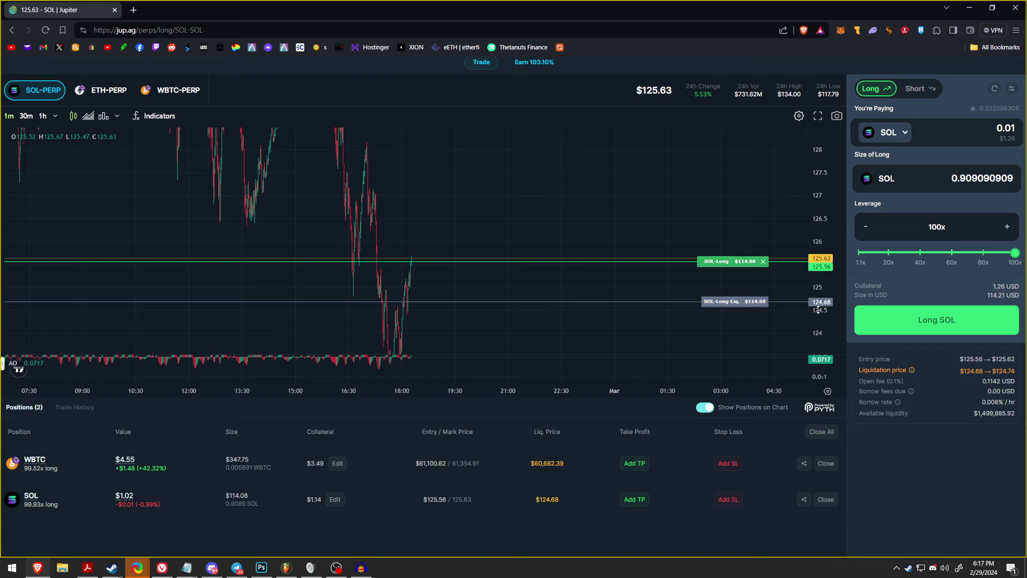
{"action": "left_click_drag", "start_coordinate": [818, 309], "coordinate": [818, 294]}
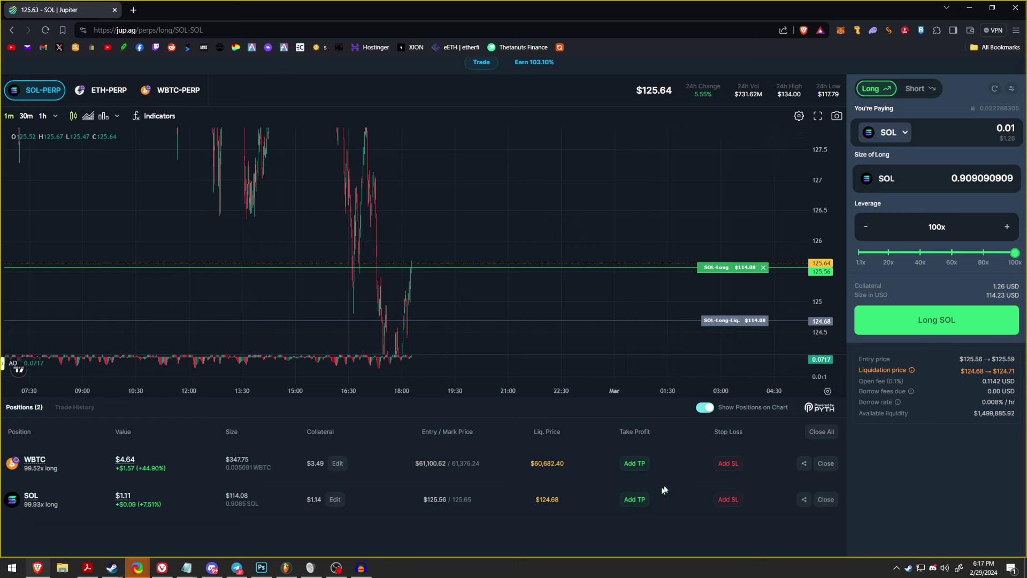
{"action": "left_click", "coordinate": [636, 499]}
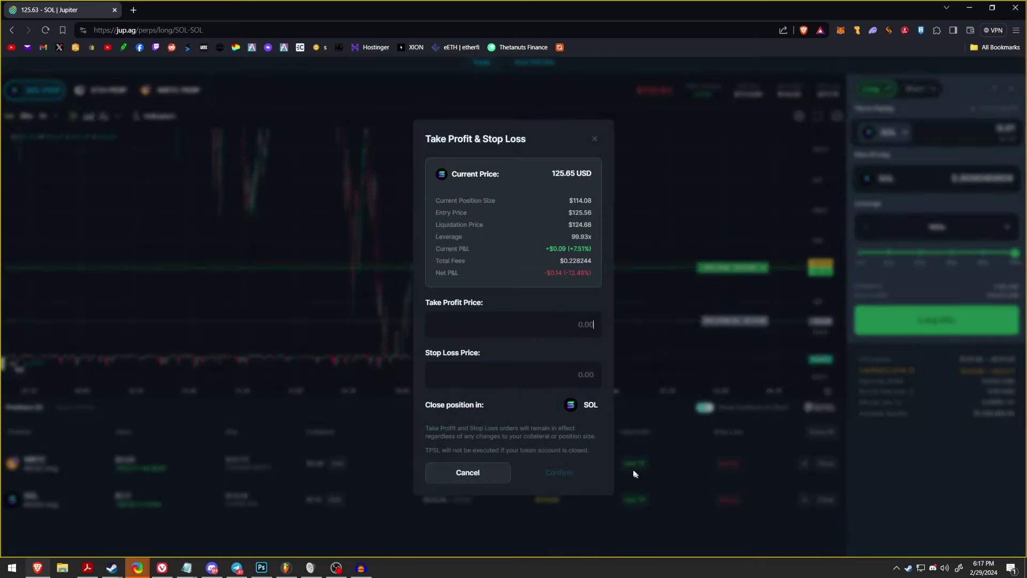
{"action": "left_click", "coordinate": [567, 321]}
{"action": "type", "text": "1"}
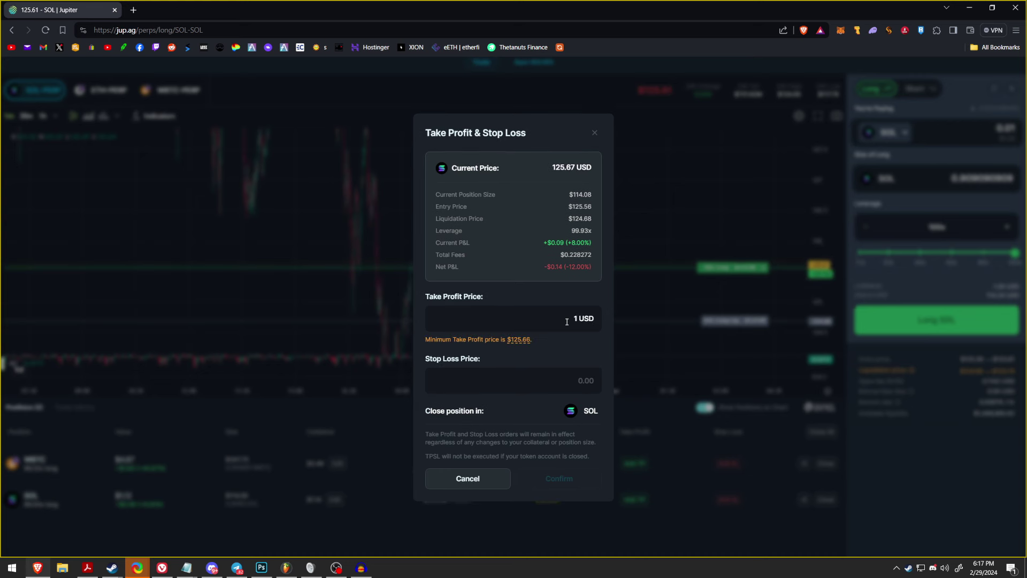
{"action": "type", "text": "30"}
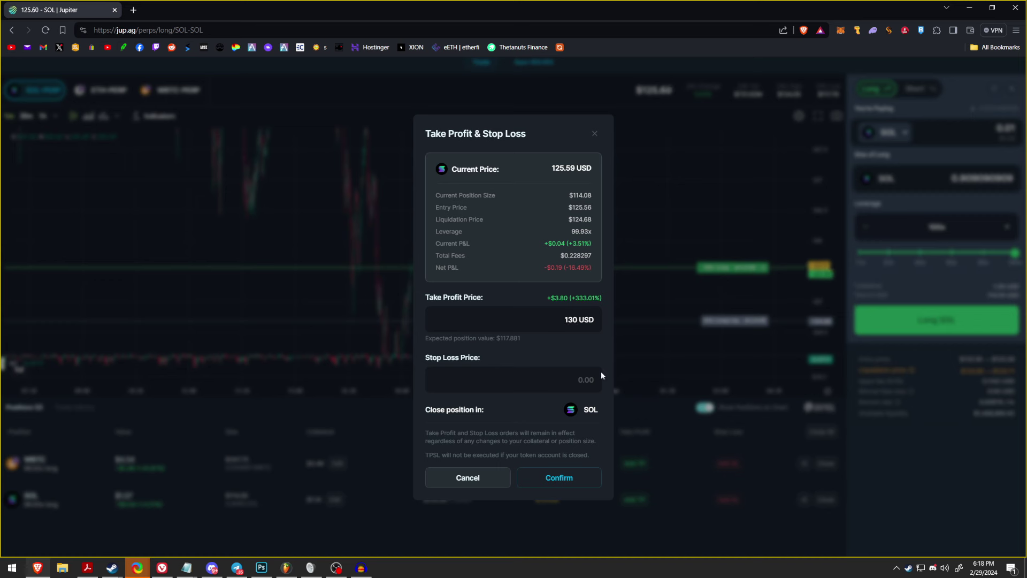
{"action": "type", "text": "1"}
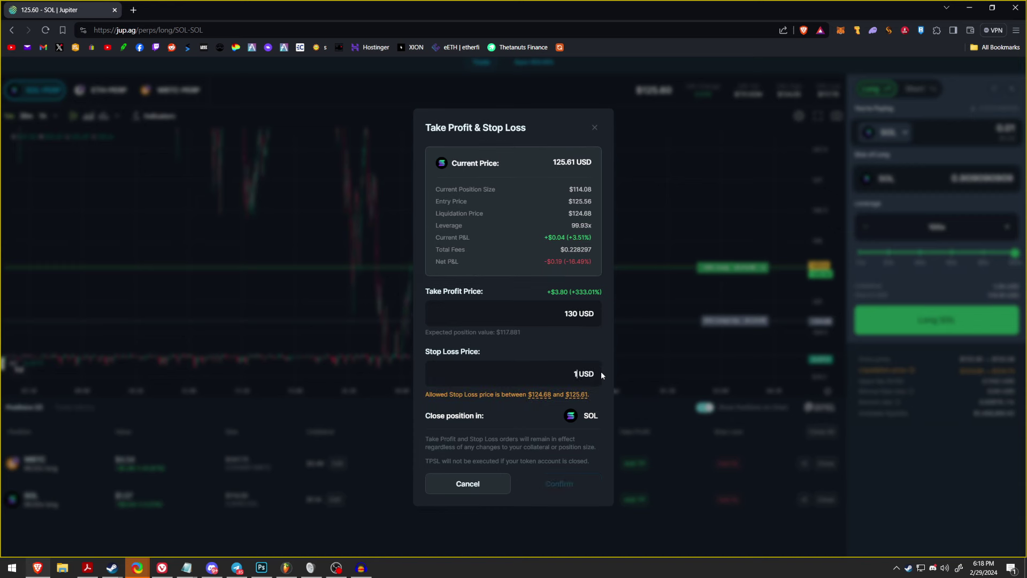
{"action": "type", "text": "25"}
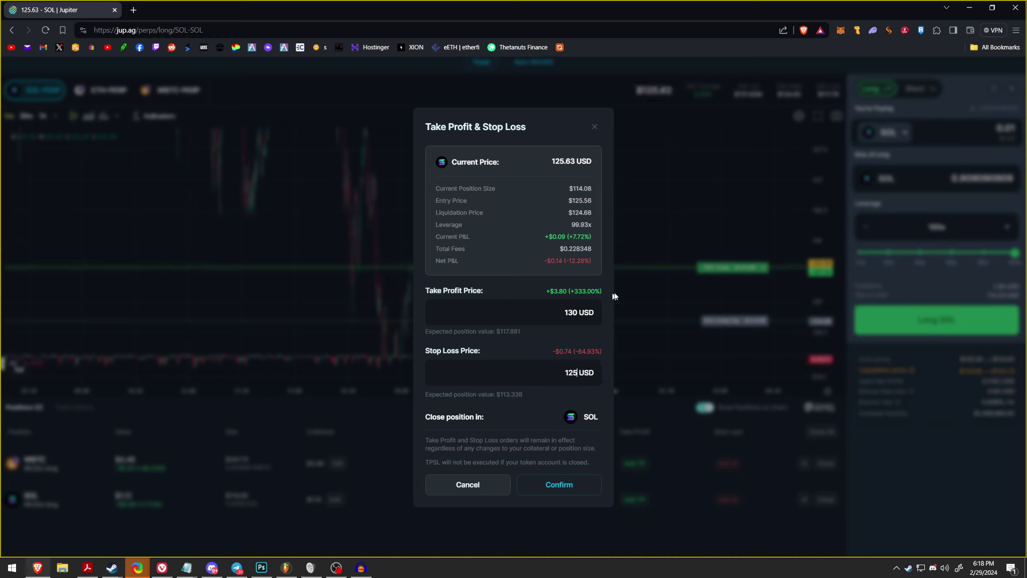
{"action": "left_click_drag", "start_coordinate": [573, 312], "coordinate": [564, 312]}
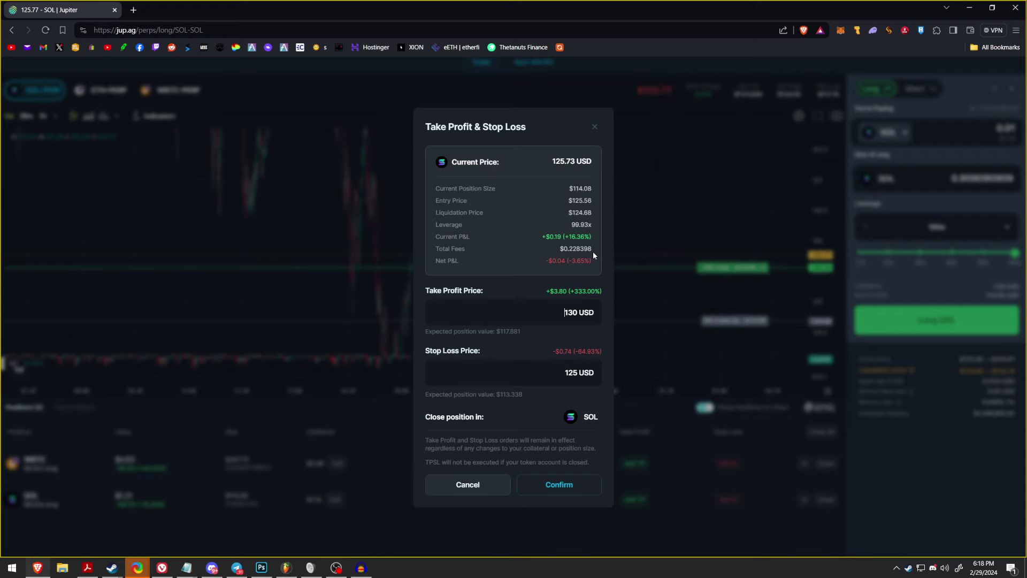
{"action": "left_click", "coordinate": [594, 129]}
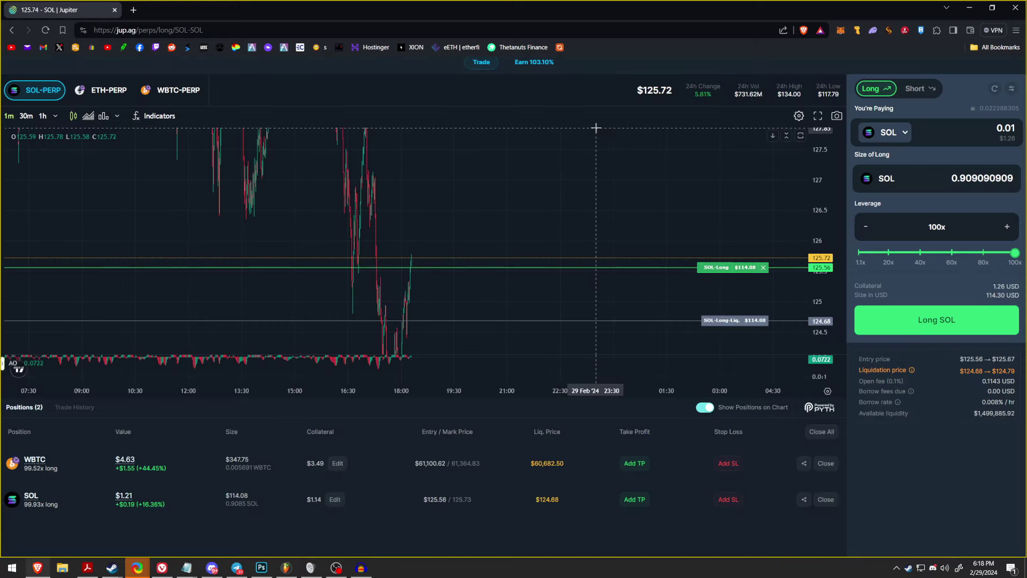
{"action": "scroll", "coordinate": [588, 220], "scroll_direction": "left", "scroll_amount": 3}
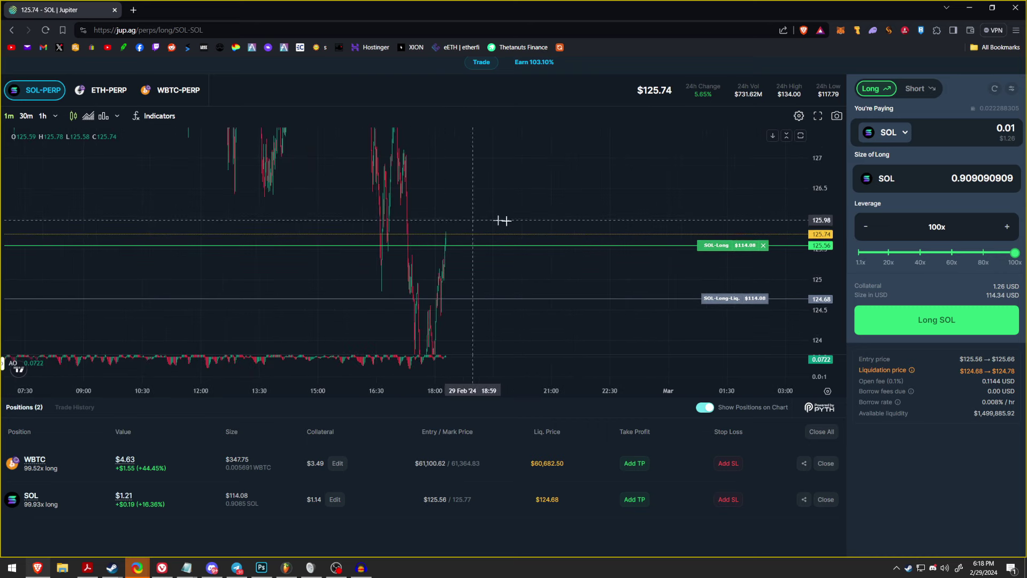
{"action": "scroll", "coordinate": [567, 225], "scroll_direction": "up", "scroll_amount": 1}
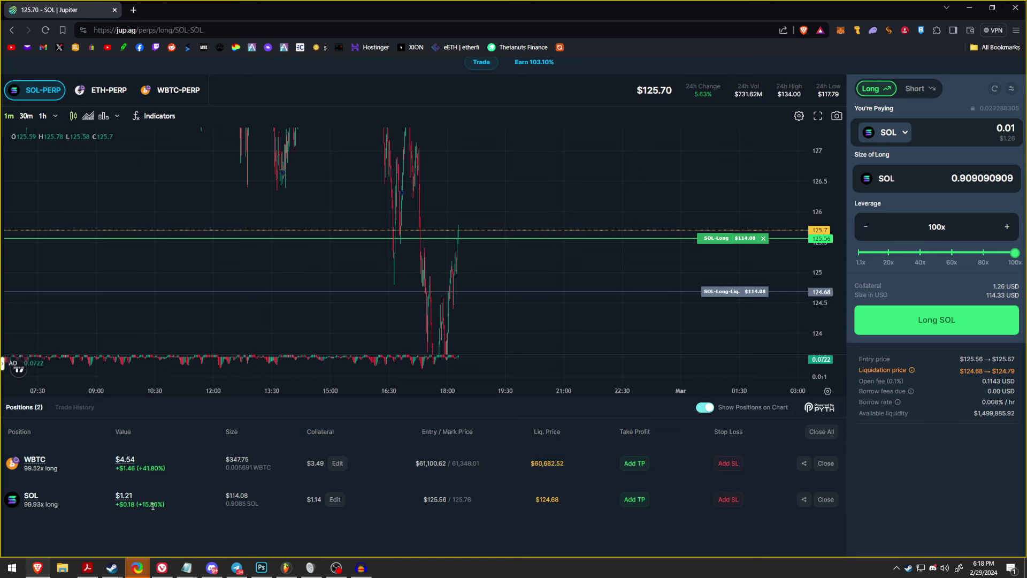
{"action": "scroll", "coordinate": [158, 504], "scroll_direction": "up", "scroll_amount": 1}
{"action": "scroll", "coordinate": [161, 503], "scroll_direction": "down", "scroll_amount": 1}
Step: Open the WBTC long's Close Position dialog and read its Total Fees and +$0.91 net P&L
{"action": "left_click", "coordinate": [823, 464]}
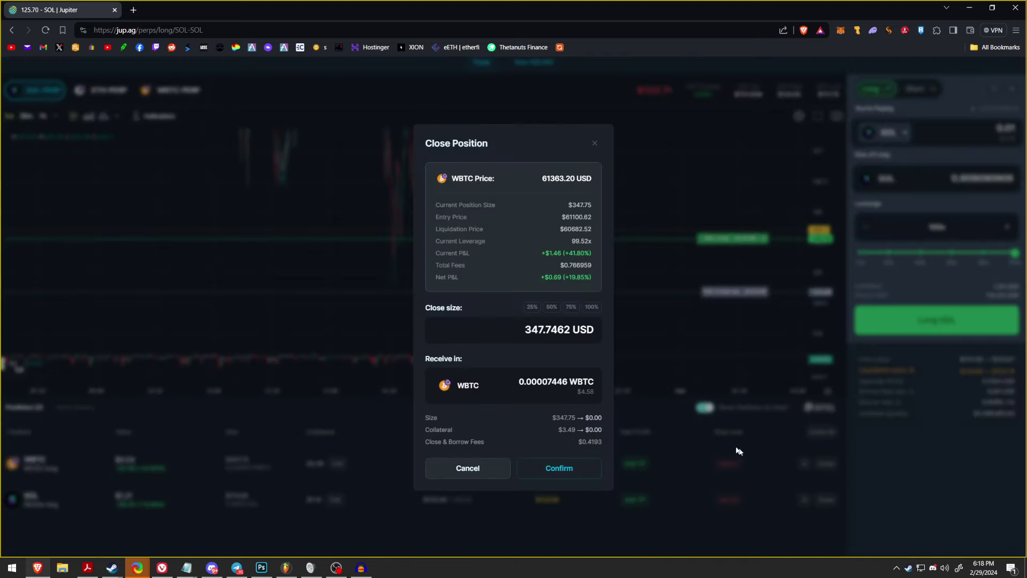
{"action": "left_click_drag", "start_coordinate": [561, 266], "coordinate": [581, 266]}
{"action": "left_click", "coordinate": [578, 265]}
{"action": "left_click", "coordinate": [579, 262]}
Step: Close the WBTC Close Position dialog without closing the trade, and zoom the chart
{"action": "left_click", "coordinate": [597, 144]}
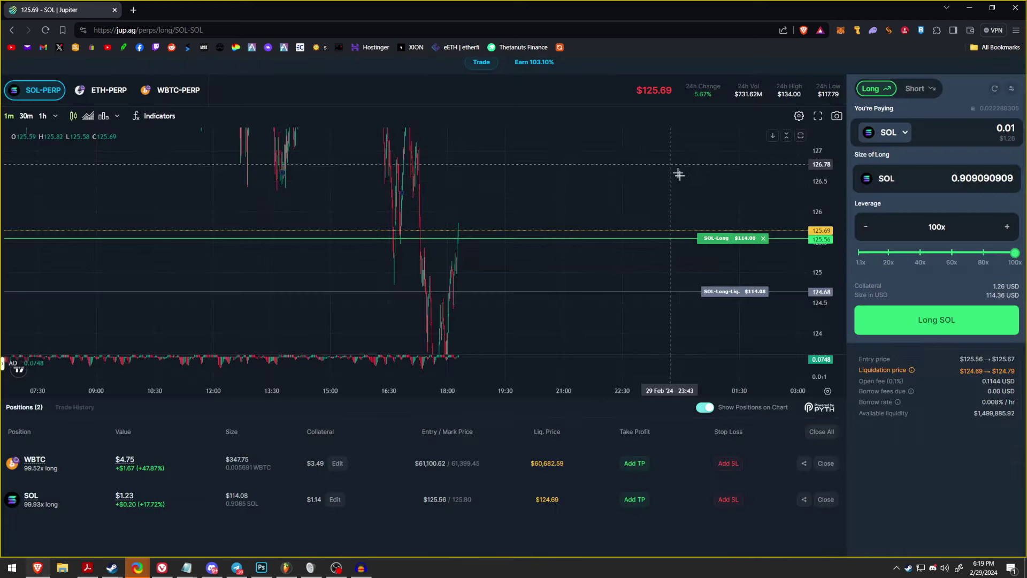
{"action": "scroll", "coordinate": [678, 174], "scroll_direction": "down", "scroll_amount": 2}
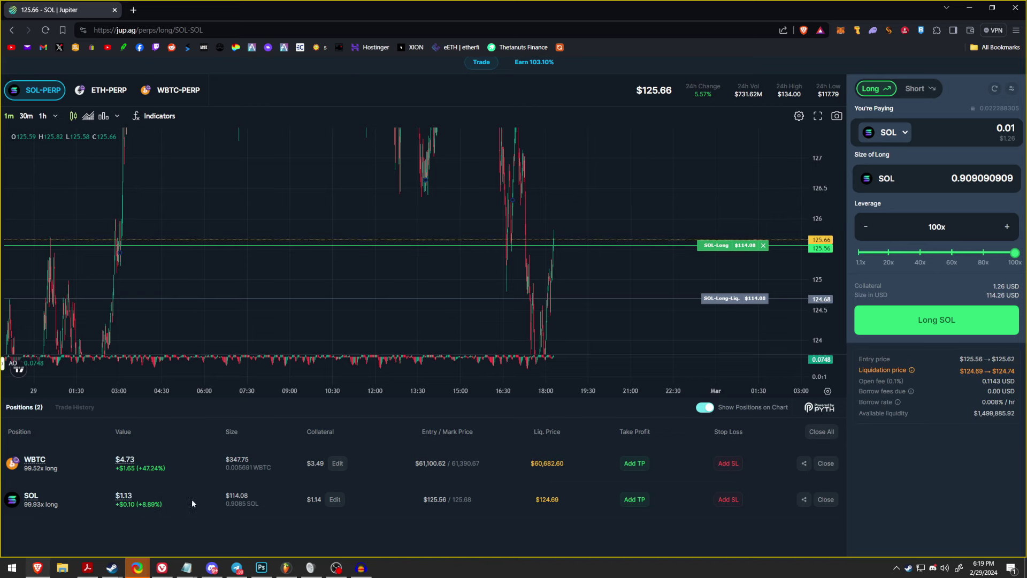
{"action": "scroll", "coordinate": [444, 337], "scroll_direction": "up", "scroll_amount": 5}
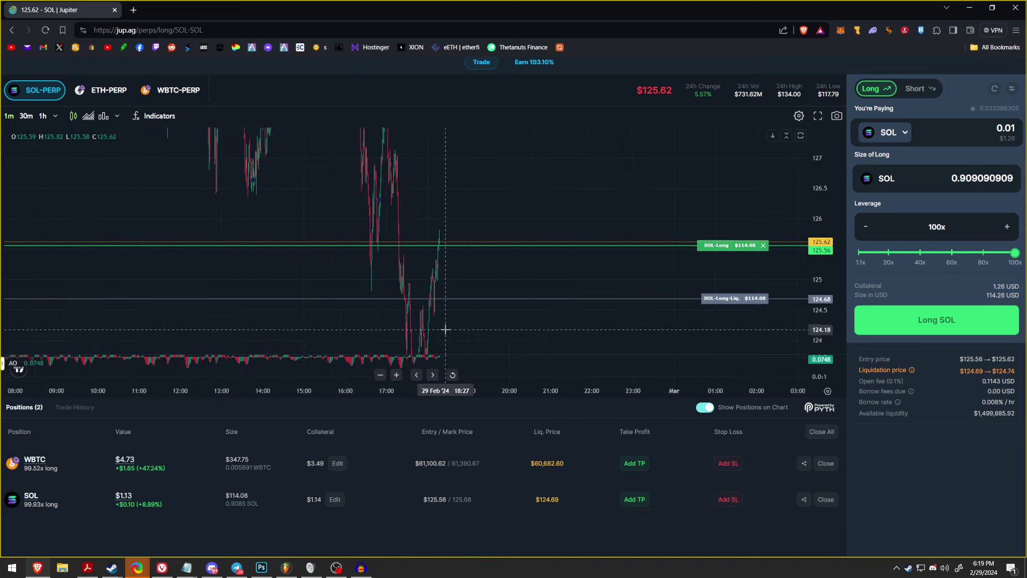
{"action": "scroll", "coordinate": [372, 280], "scroll_direction": "up", "scroll_amount": 5}
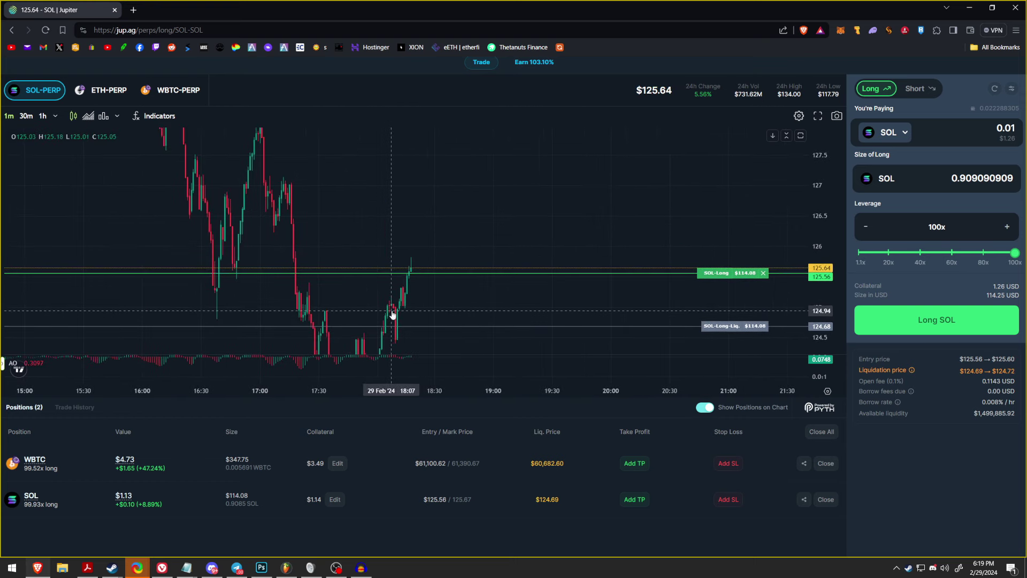
{"action": "left_click_drag", "start_coordinate": [376, 310], "coordinate": [410, 306]}
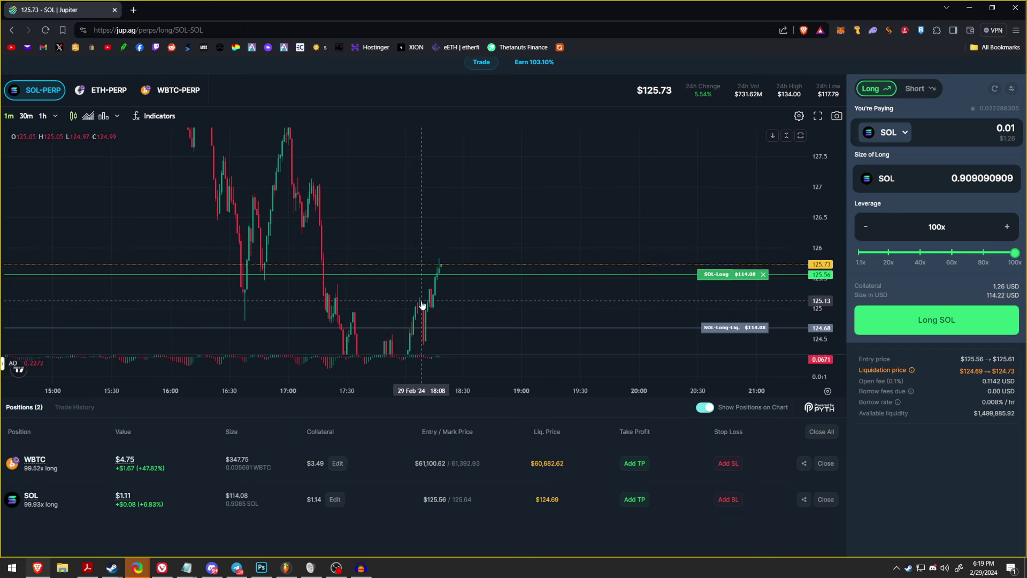
Step: Pan the chart toward earlier hours and widen the visible price range to 112.5–142.5
{"action": "scroll", "coordinate": [500, 280], "scroll_direction": "down", "scroll_amount": 5}
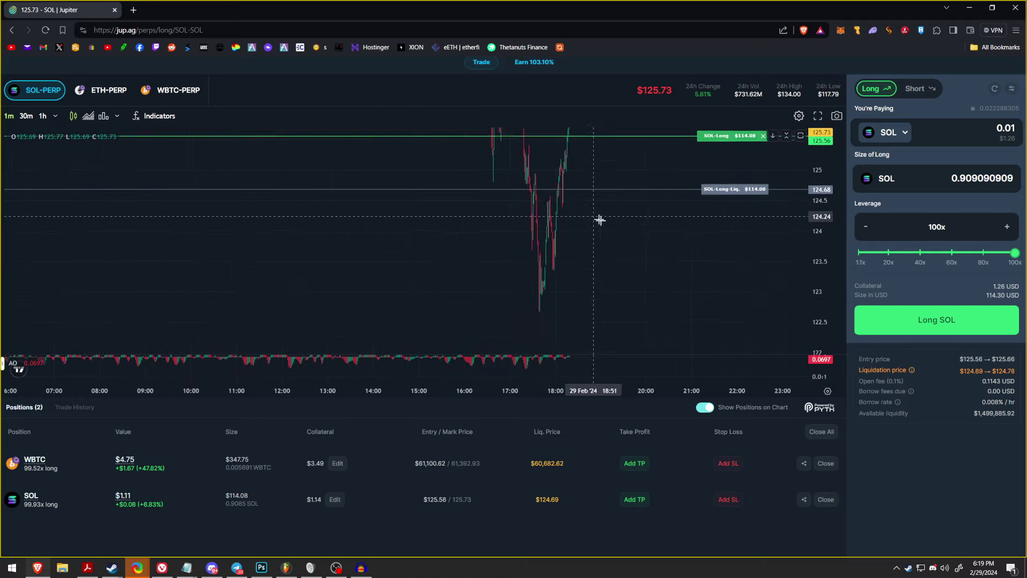
{"action": "left_click_drag", "start_coordinate": [598, 220], "coordinate": [553, 296]}
{"action": "left_click_drag", "start_coordinate": [822, 278], "coordinate": [822, 310]}
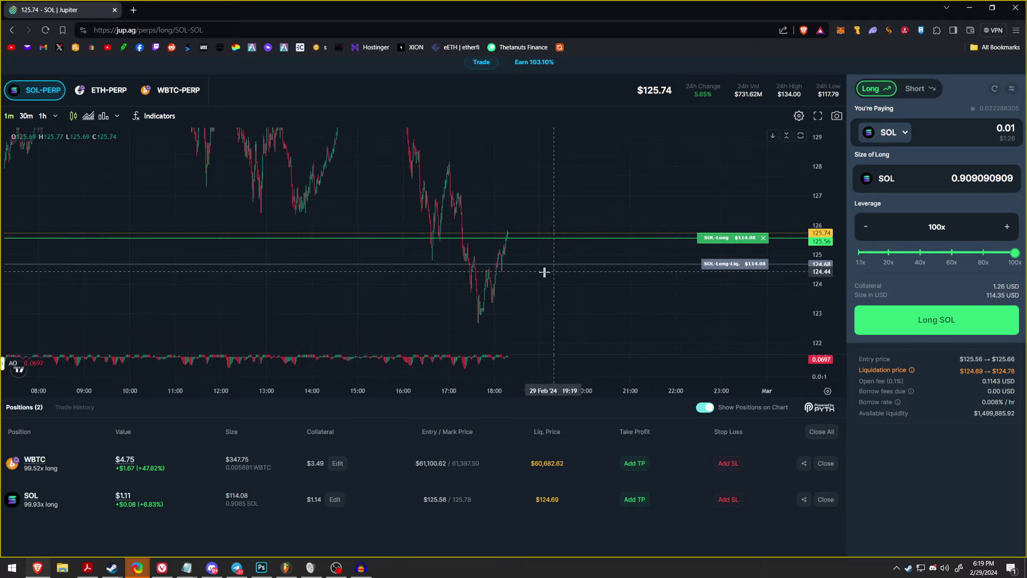
{"action": "left_click_drag", "start_coordinate": [541, 222], "coordinate": [572, 265]}
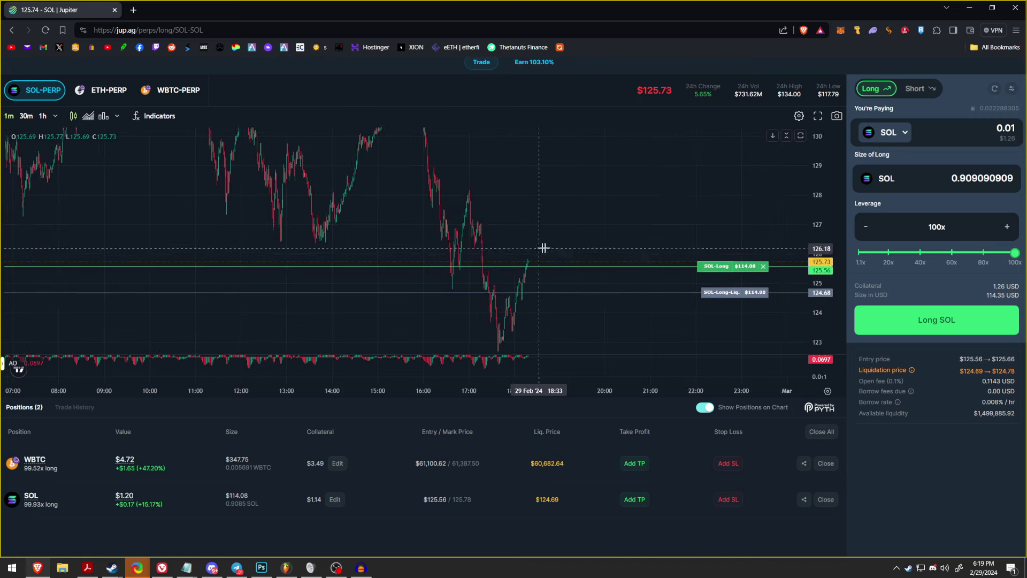
{"action": "left_click_drag", "start_coordinate": [556, 251], "coordinate": [587, 248]}
{"action": "left_click_drag", "start_coordinate": [817, 212], "coordinate": [817, 292]}
{"action": "left_click_drag", "start_coordinate": [530, 297], "coordinate": [603, 298]}
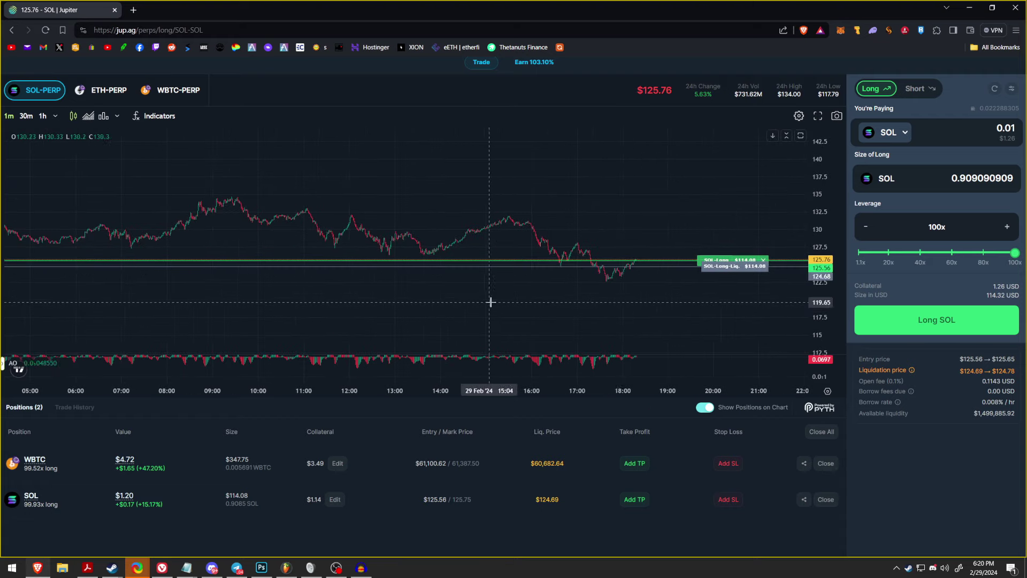
Step: Pan to the afternoon candles, stretch prices to about 123–131, and center the rebound with the position lines
{"action": "scroll", "coordinate": [588, 302], "scroll_direction": "down", "scroll_amount": 4}
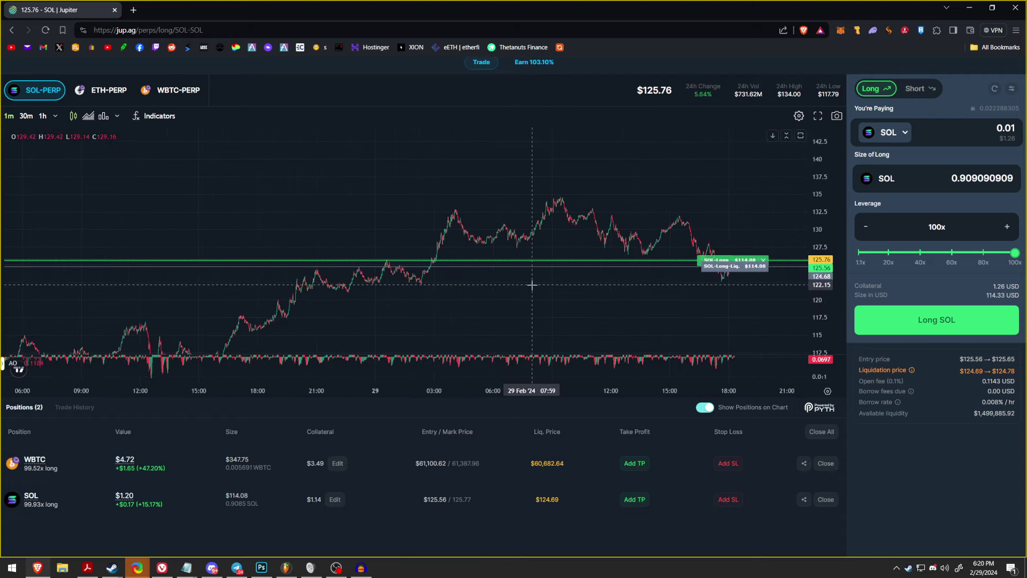
{"action": "scroll", "coordinate": [359, 287], "scroll_direction": "up", "scroll_amount": 3}
{"action": "left_click_drag", "start_coordinate": [359, 288], "coordinate": [481, 280]}
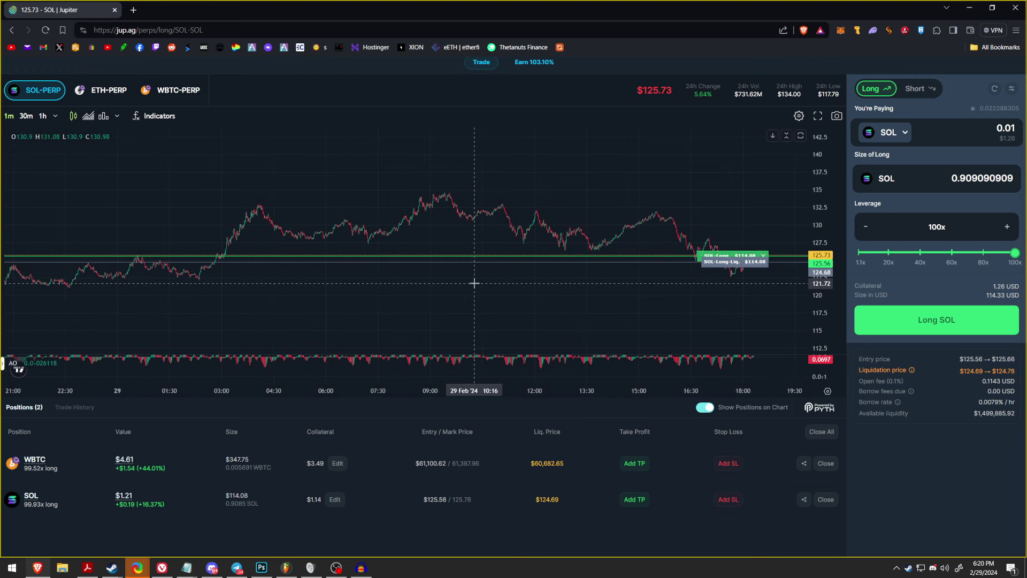
{"action": "scroll", "coordinate": [474, 283], "scroll_direction": "up", "scroll_amount": 5}
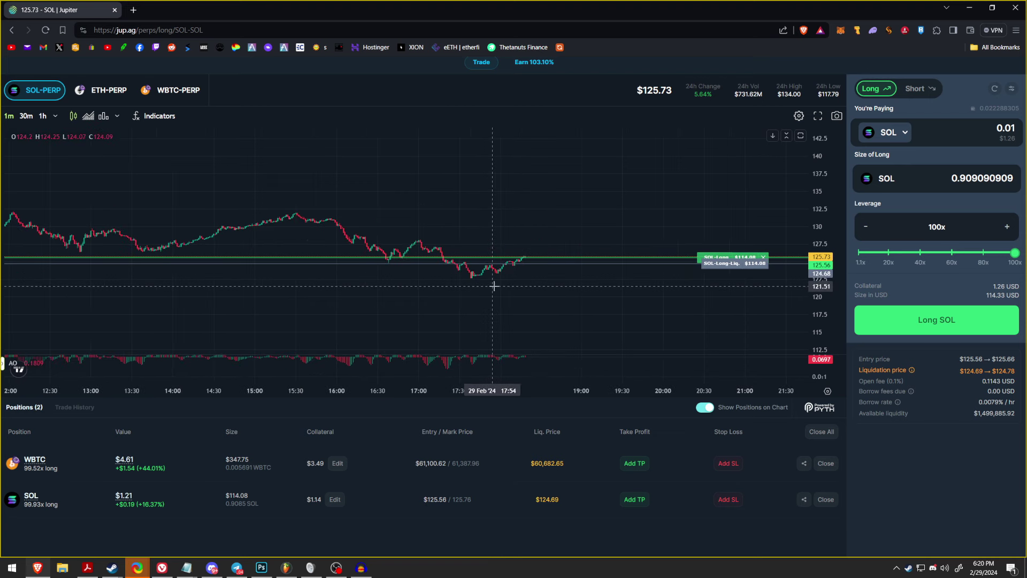
{"action": "left_click_drag", "start_coordinate": [470, 299], "coordinate": [512, 282]}
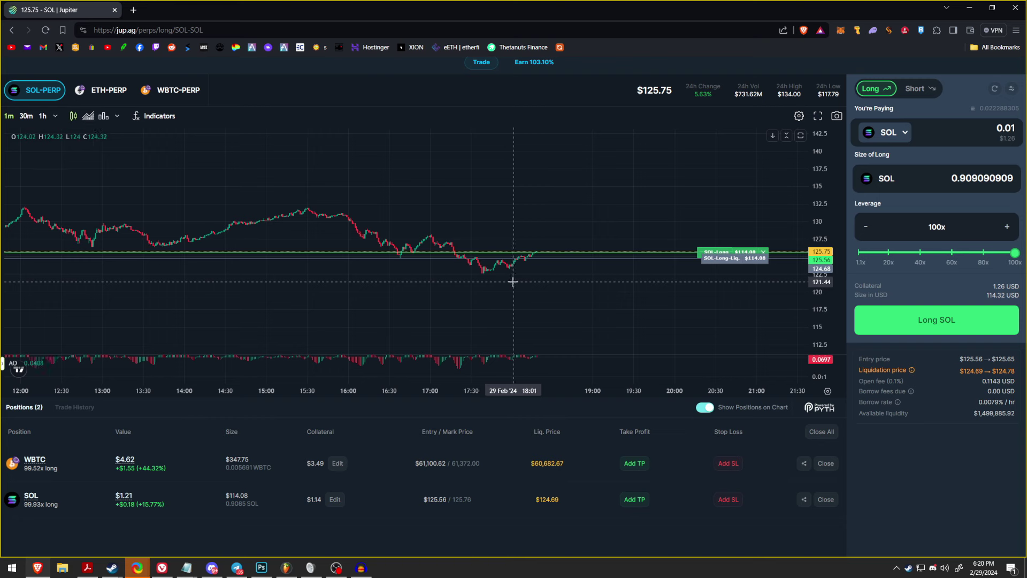
{"action": "scroll", "coordinate": [509, 280], "scroll_direction": "up", "scroll_amount": 1}
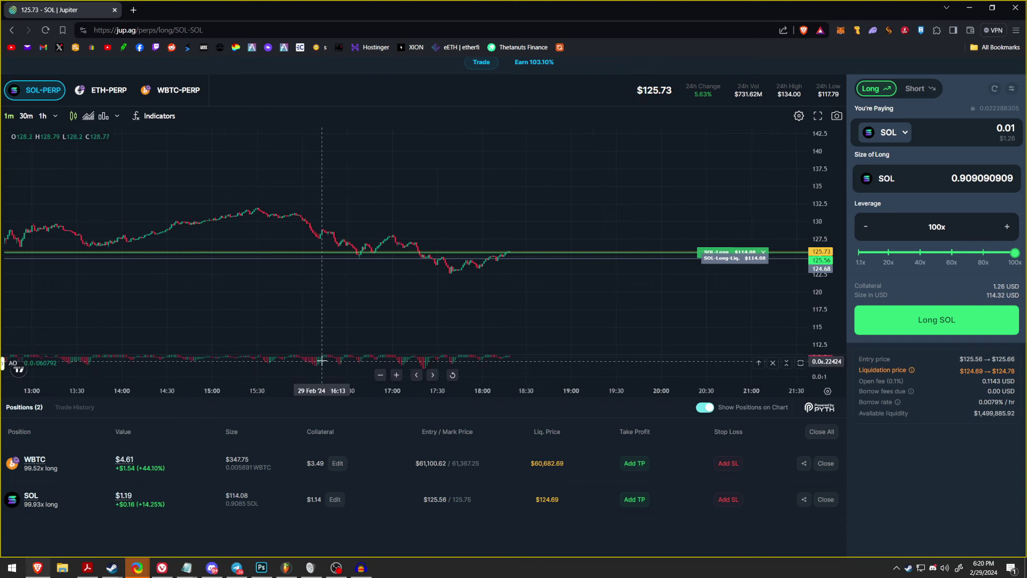
{"action": "left_click_drag", "start_coordinate": [822, 250], "coordinate": [731, 213]}
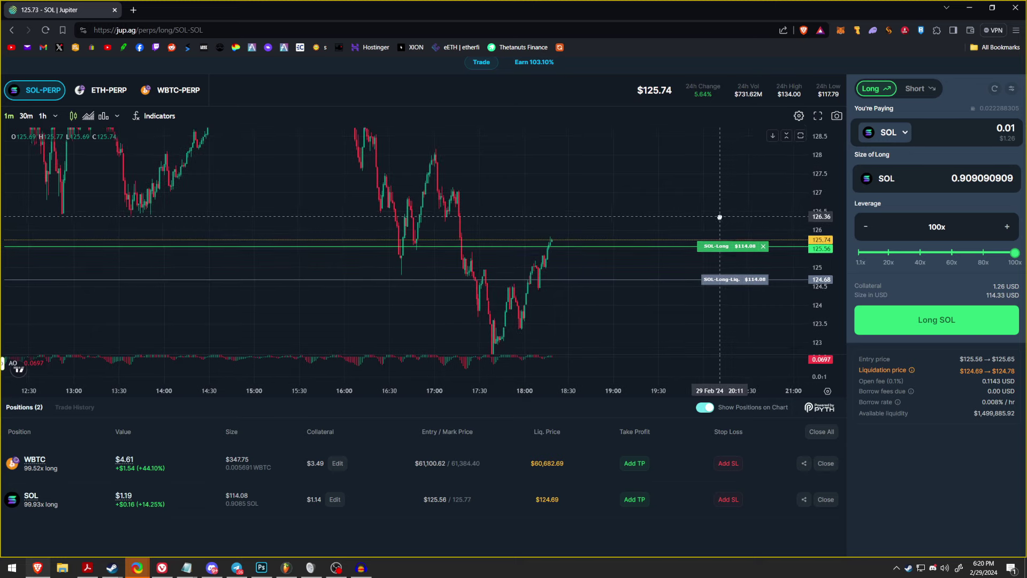
{"action": "left_click_drag", "start_coordinate": [718, 221], "coordinate": [721, 217]}
{"action": "scroll", "coordinate": [722, 216], "scroll_direction": "down", "scroll_amount": 4}
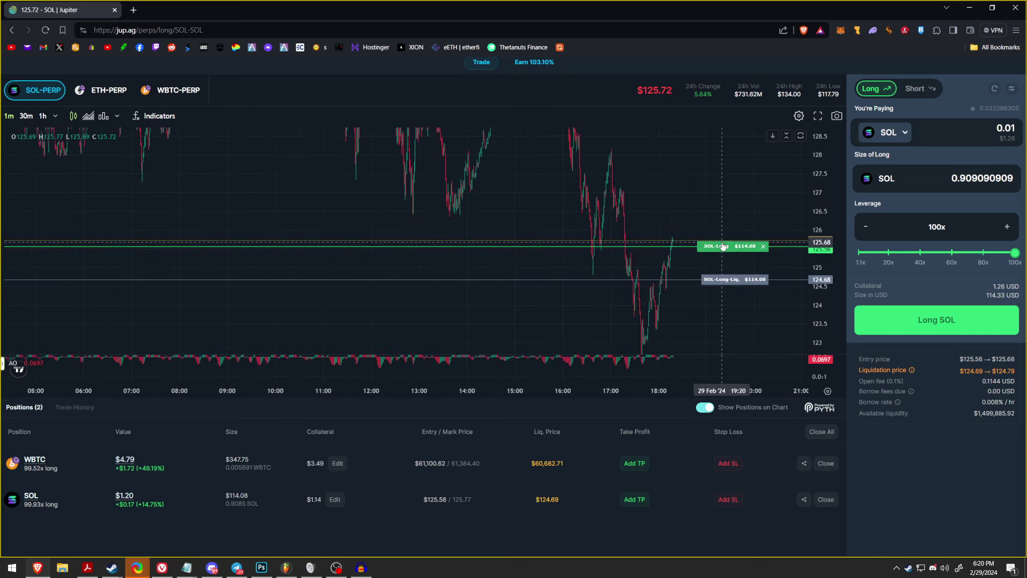
{"action": "left_click_drag", "start_coordinate": [673, 193], "coordinate": [641, 225]}
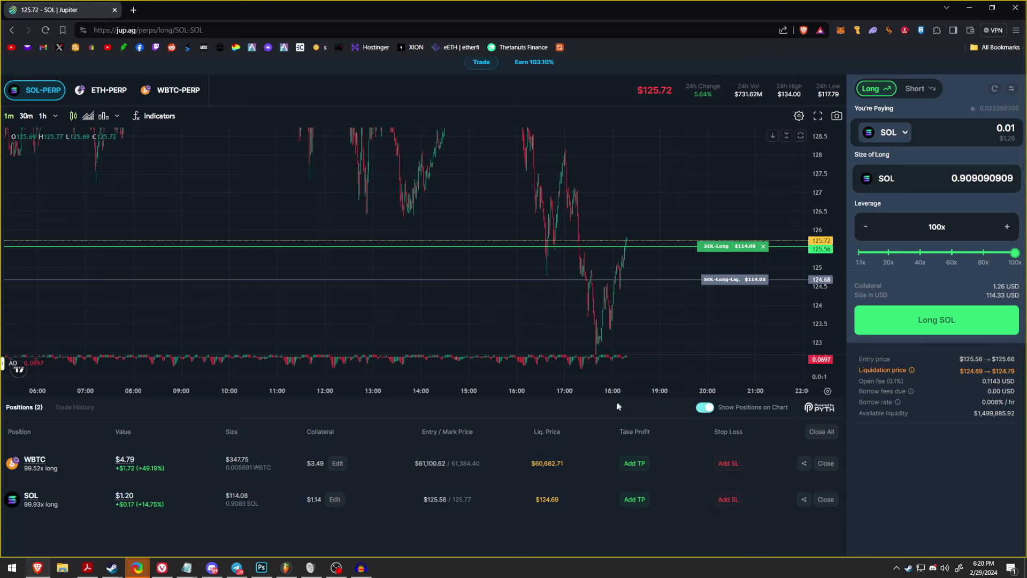